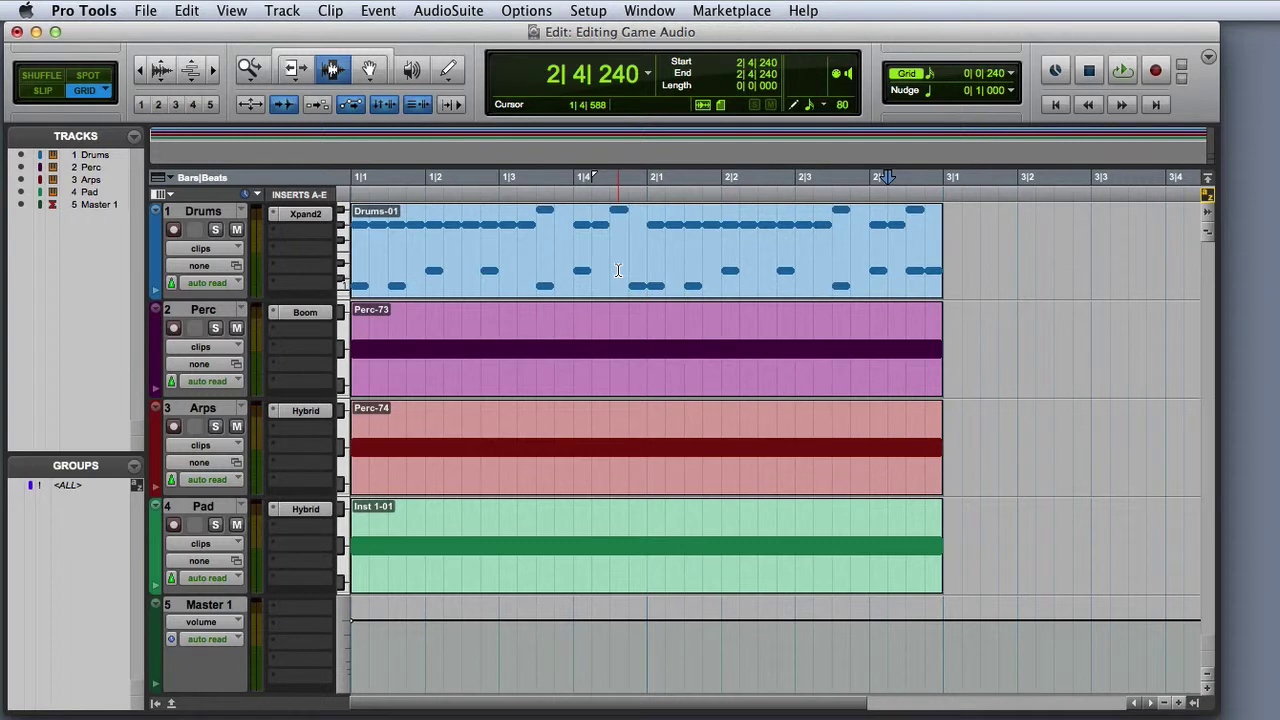
Step: Switch from the Edit window to the Mix window of the Editing Game Audio session
key(super+equal)
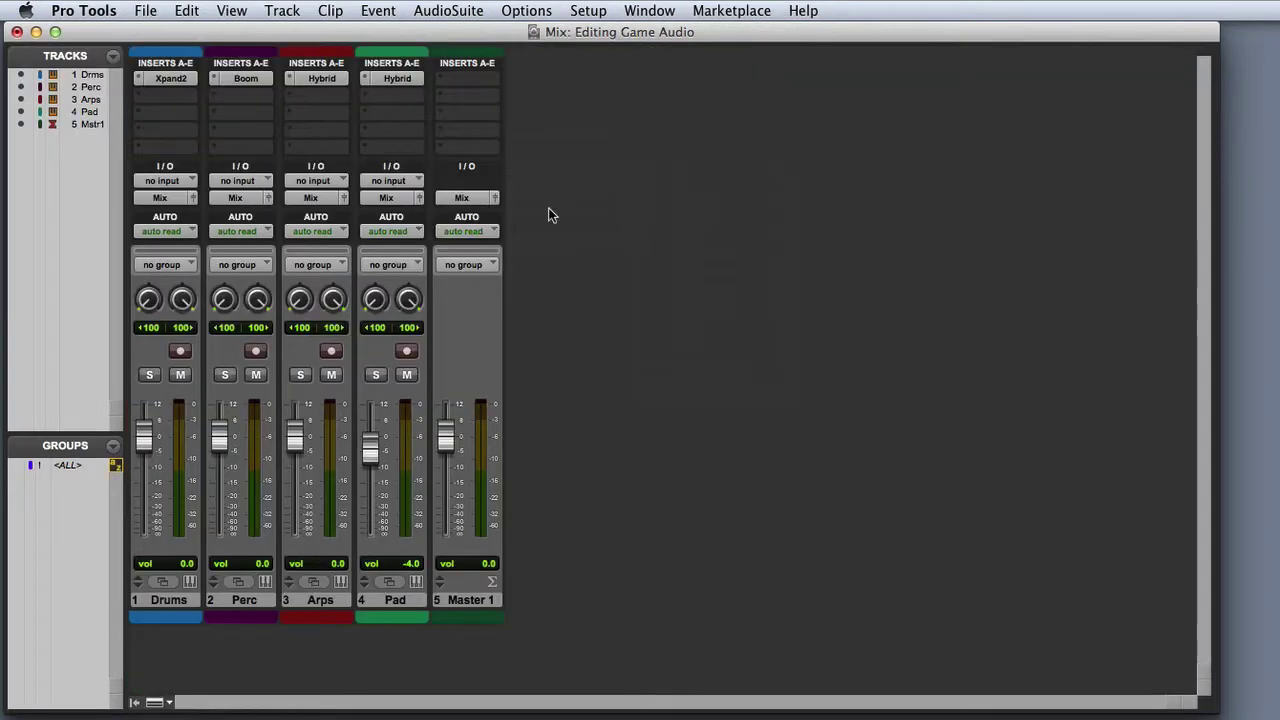
Step: Insert the POW-r Dither (stereo) plug-in on the Master 1 track
click(482, 147)
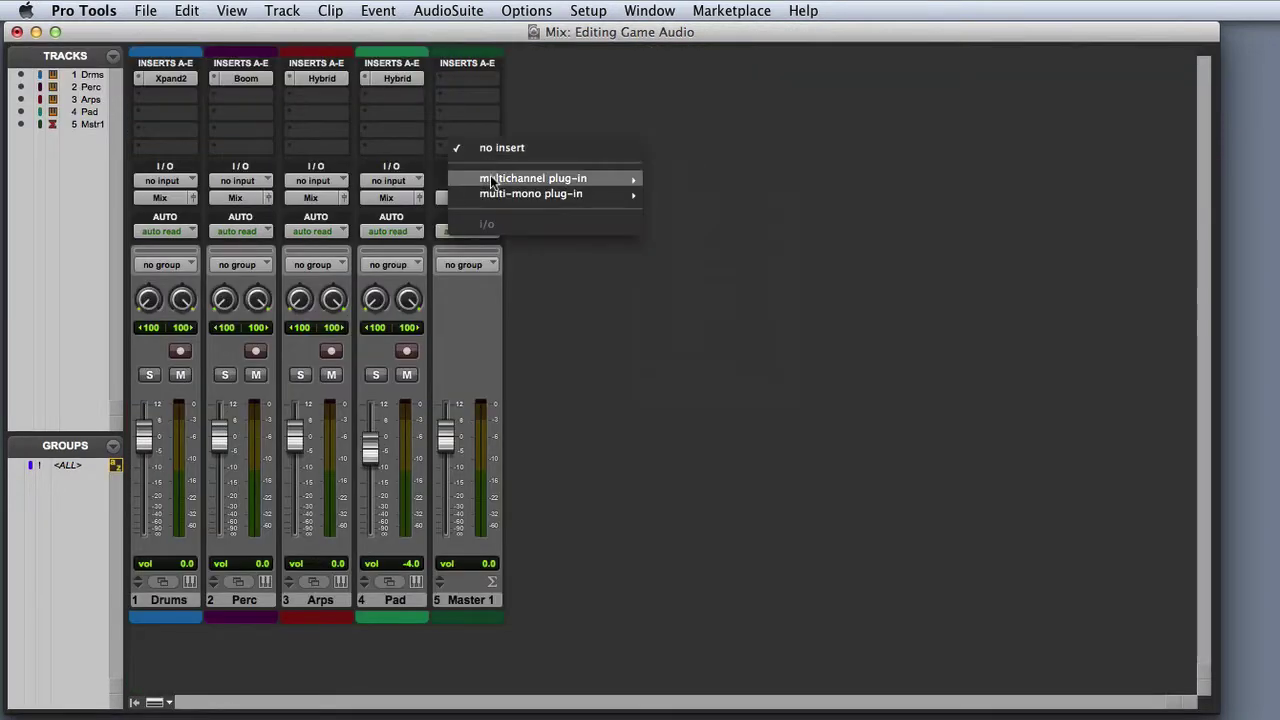
mouse_move(491, 180)
mouse_move(676, 286)
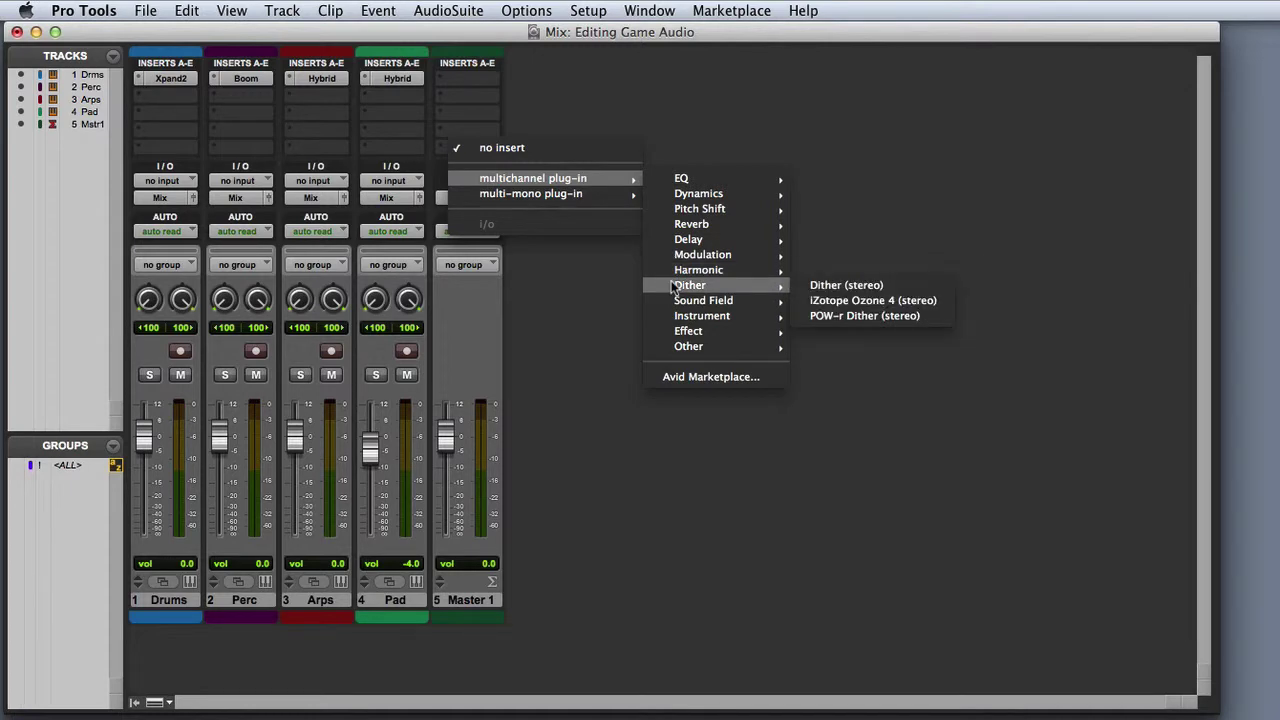
click(846, 315)
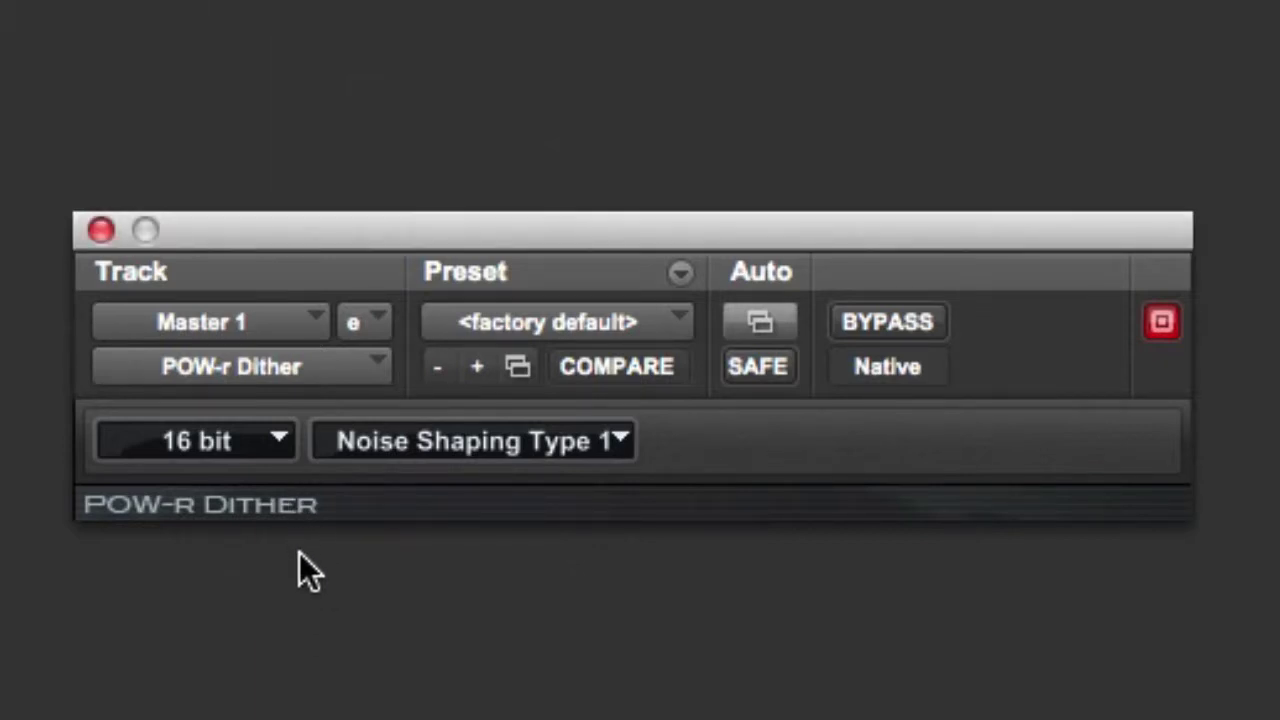
Step: Change POW-r Dither's noise shaping from Type 1 to Type 2
click(621, 448)
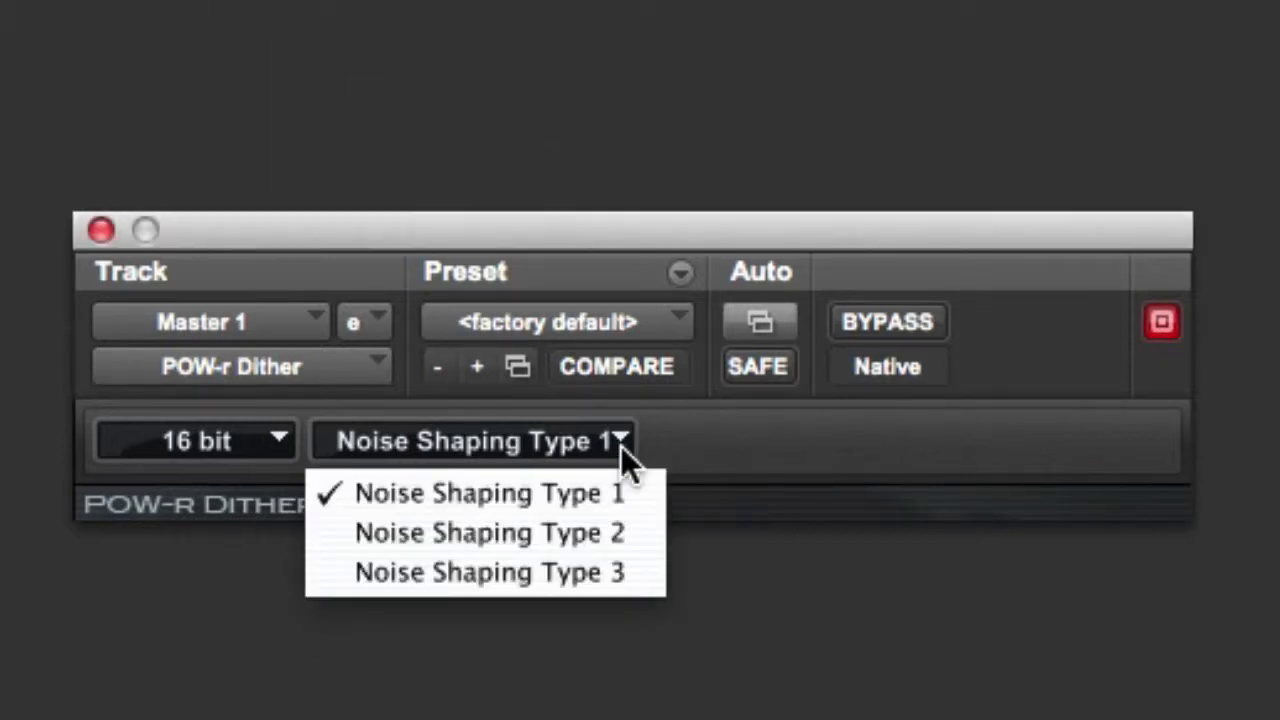
click(640, 535)
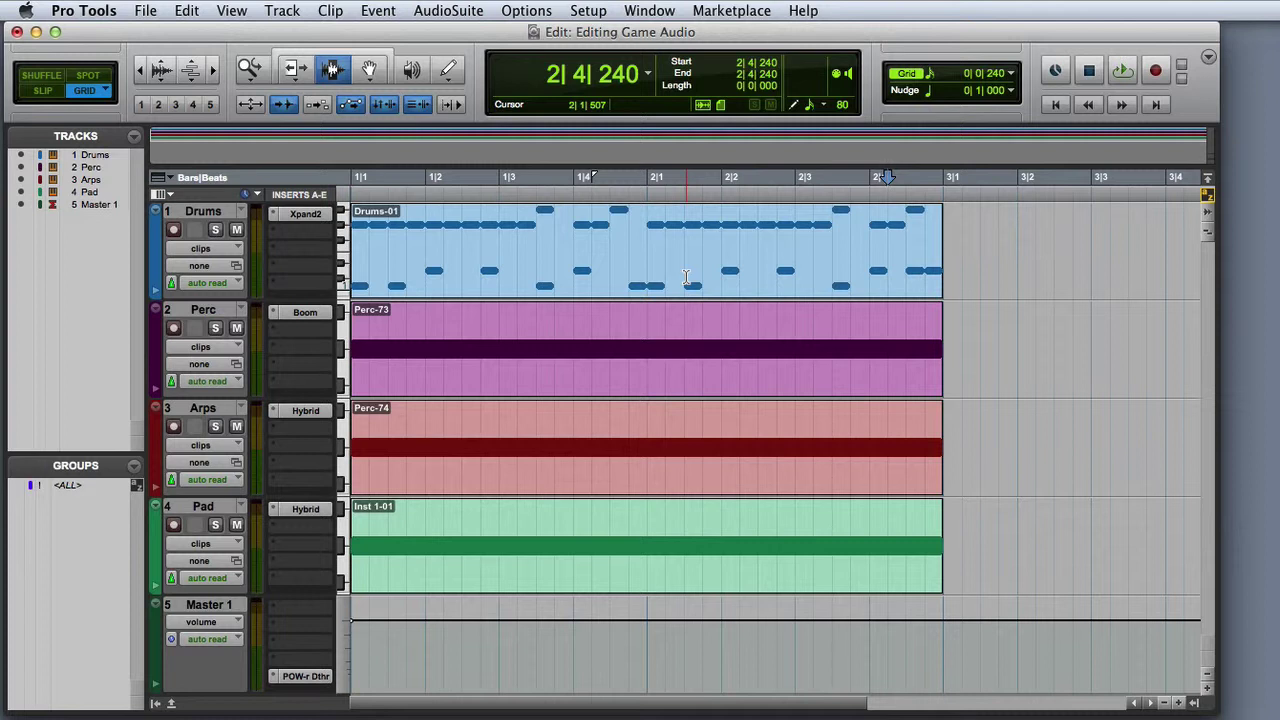
Step: Select 1|1 to 3|3 on the Drums track and open File > Bounce to > Disk
drag(1095, 247, 205, 245)
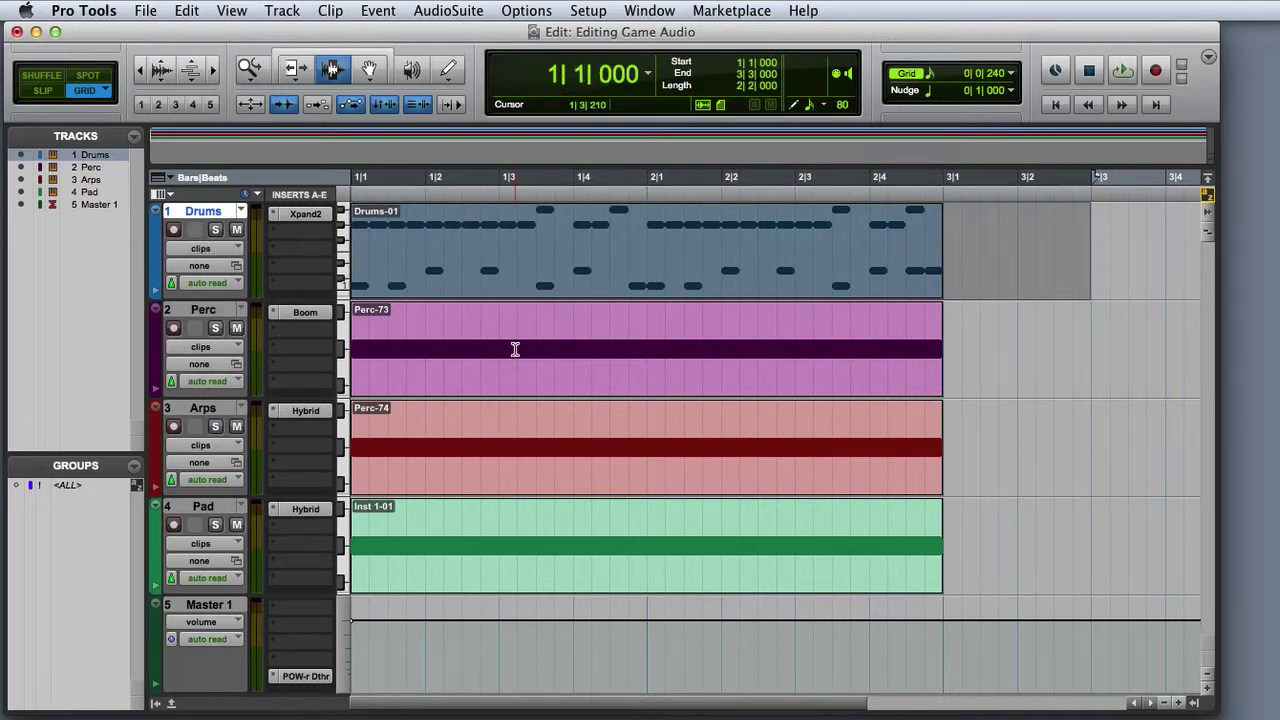
click(148, 10)
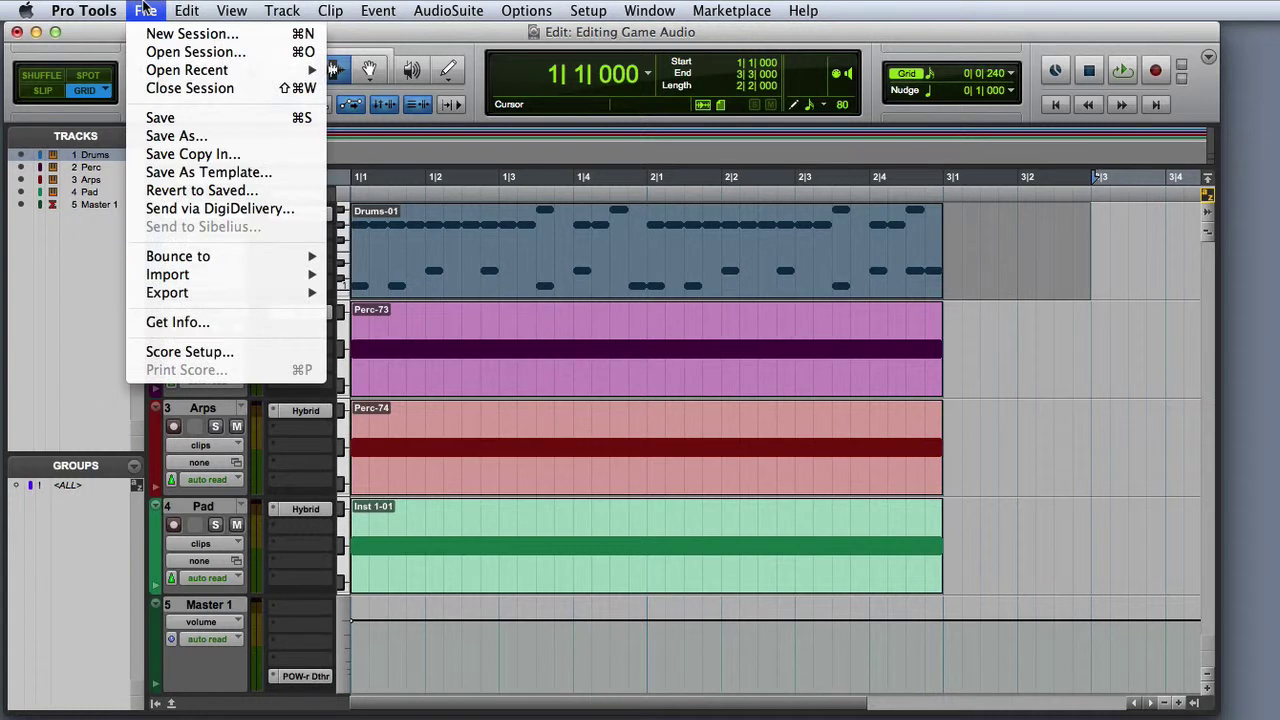
mouse_move(277, 257)
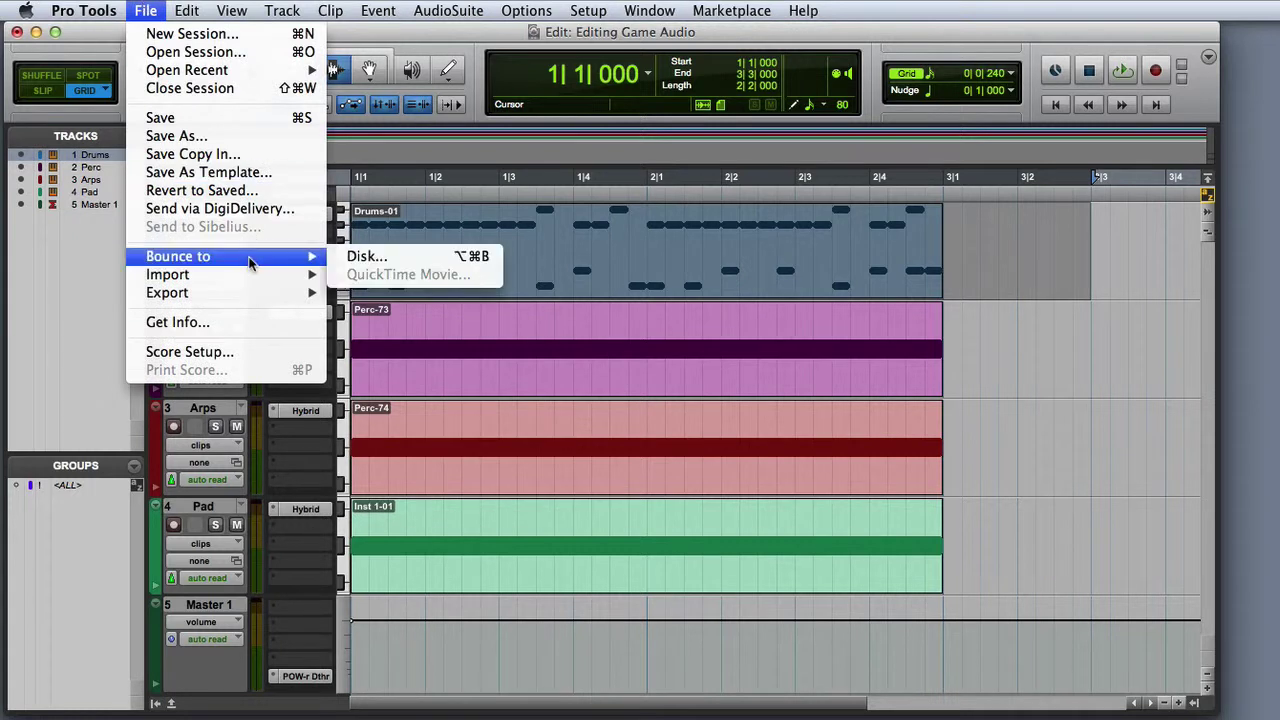
click(400, 262)
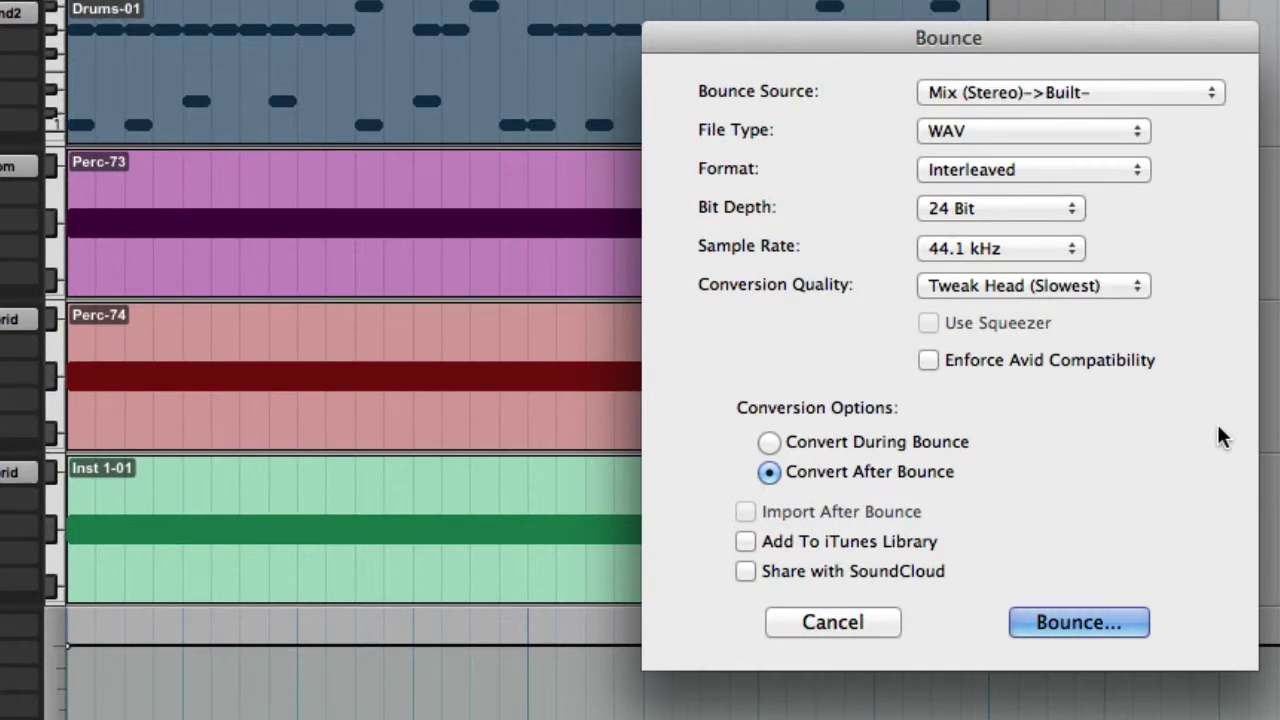
Step: Keep Mix (Stereo) as source, WAV file type and Interleaved format for the bounce
click(1150, 92)
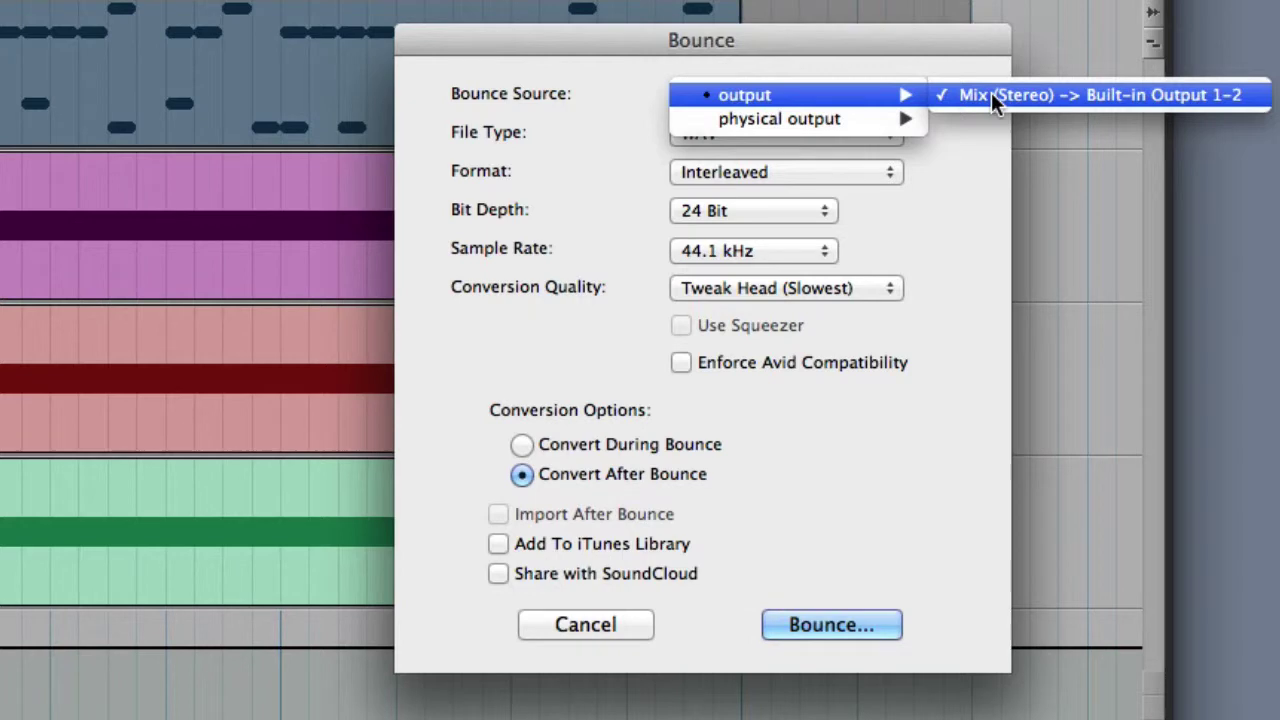
click(991, 94)
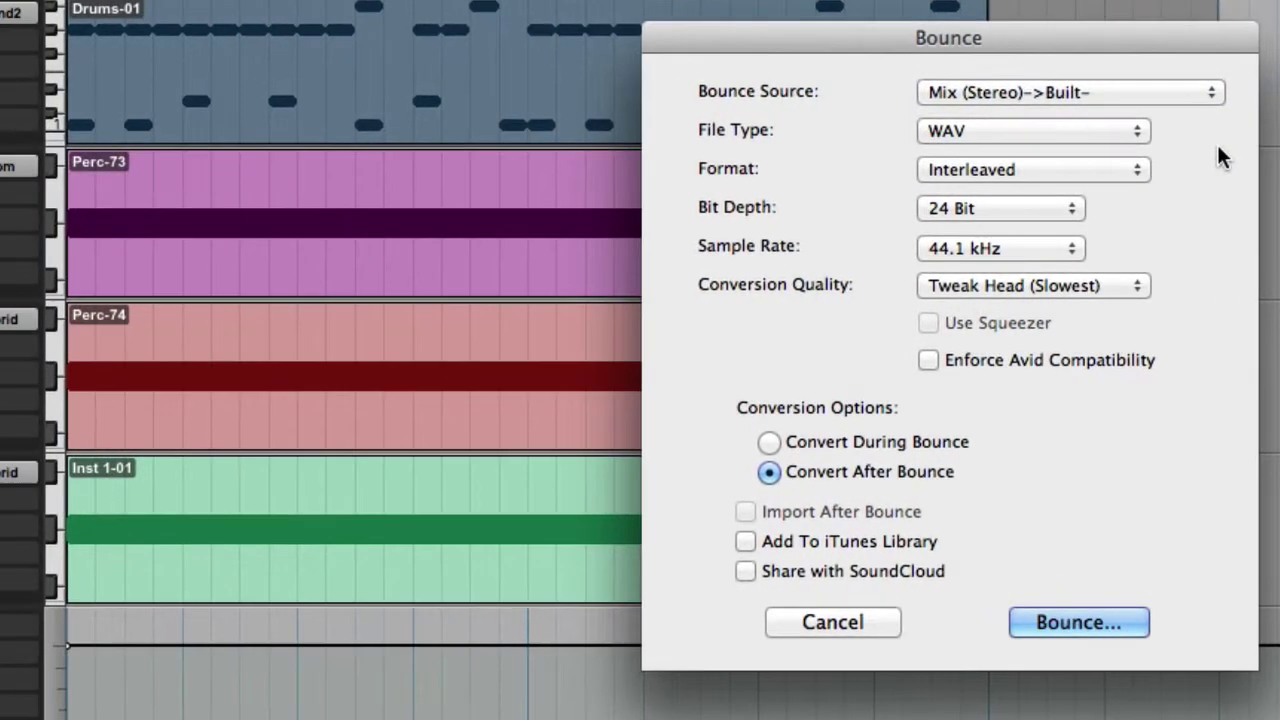
click(1090, 128)
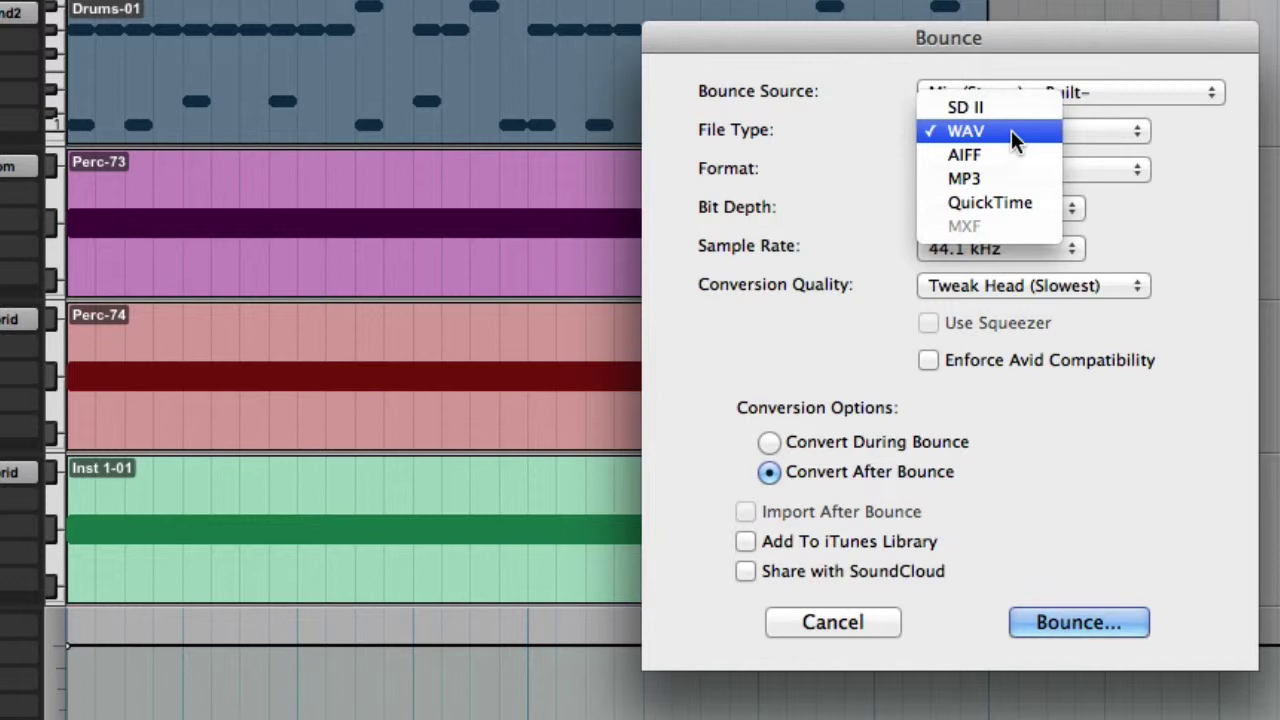
click(1011, 130)
click(1076, 172)
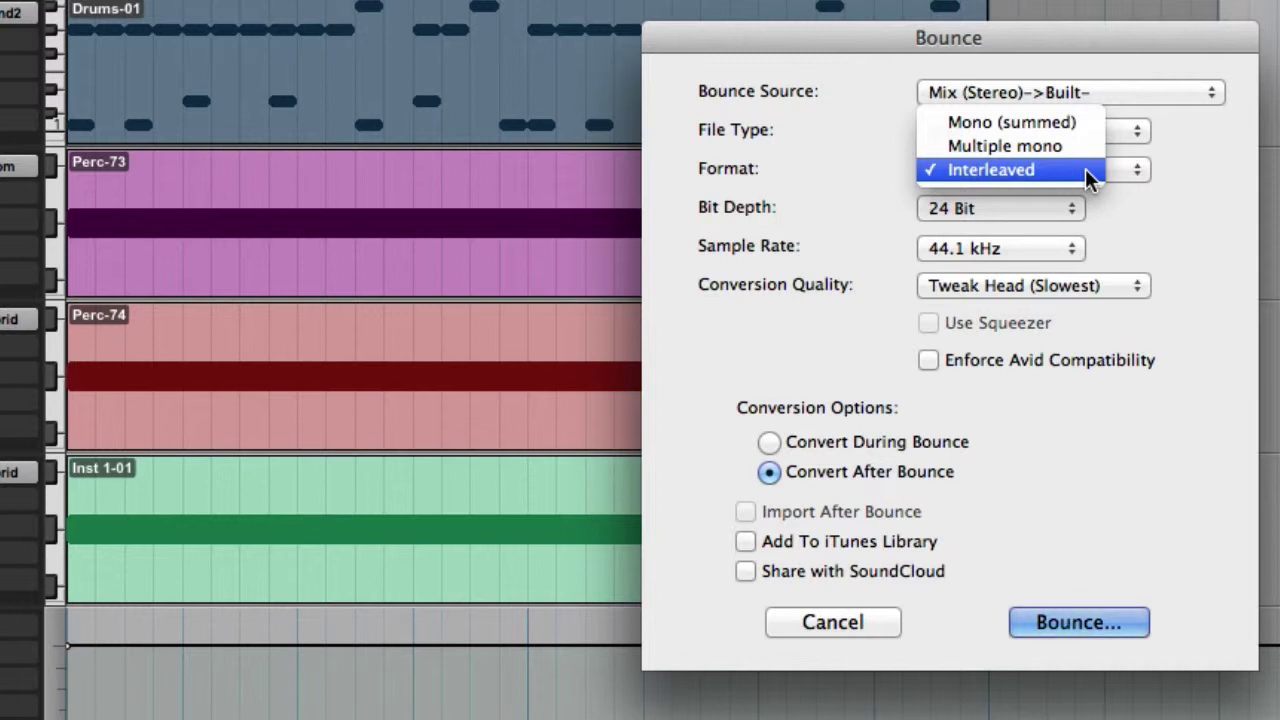
click(1085, 168)
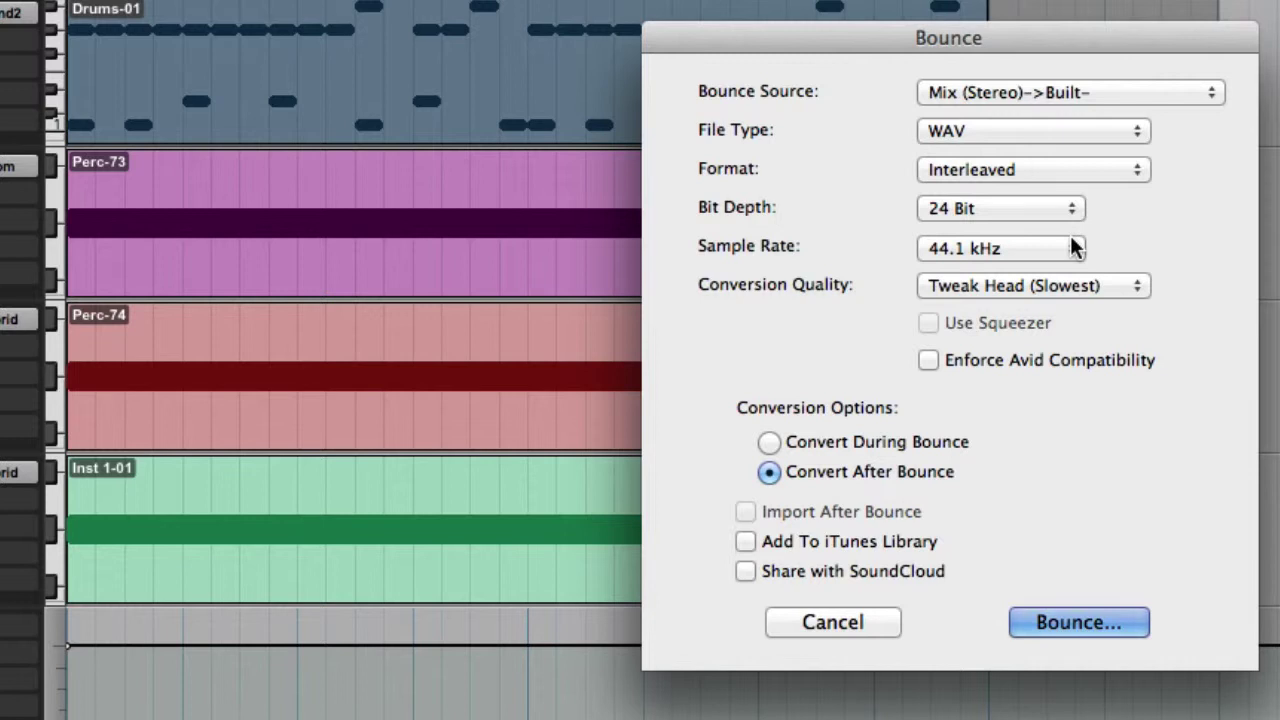
Step: Set bit depth to 16 Bit, keep 44.1 kHz and Tweak Head quality, and accept
click(1038, 208)
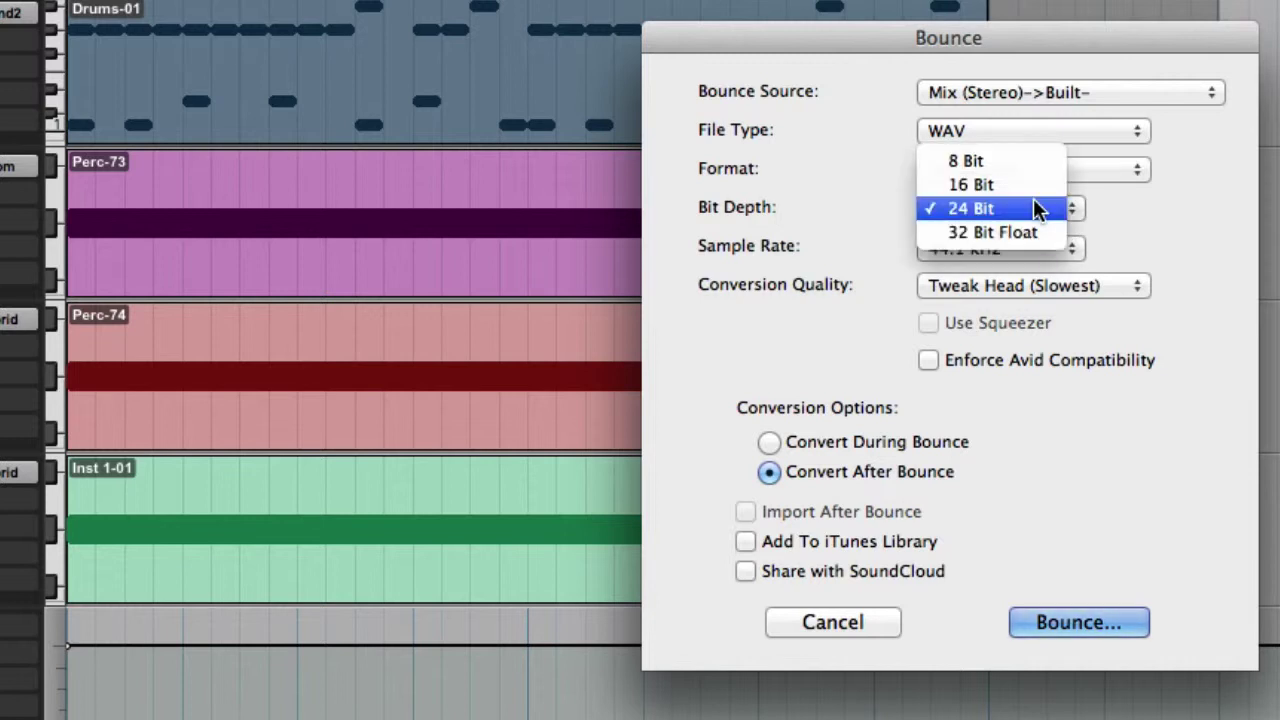
click(1034, 183)
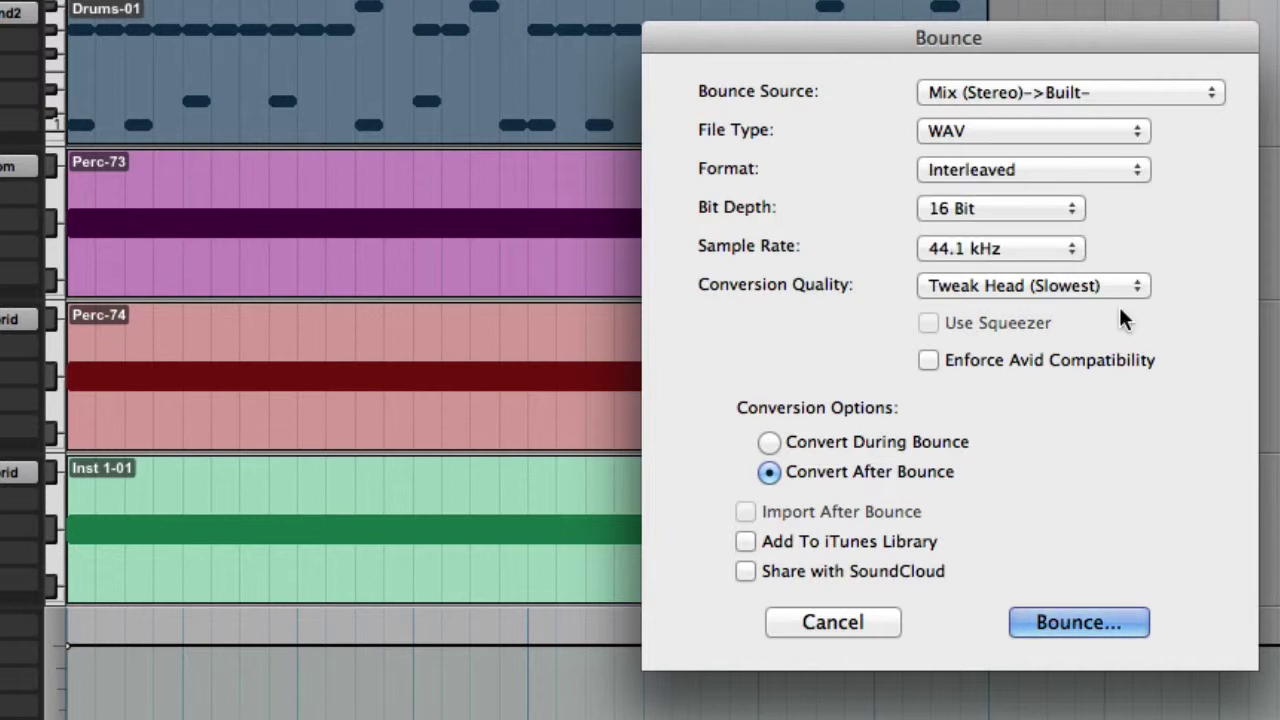
click(1045, 250)
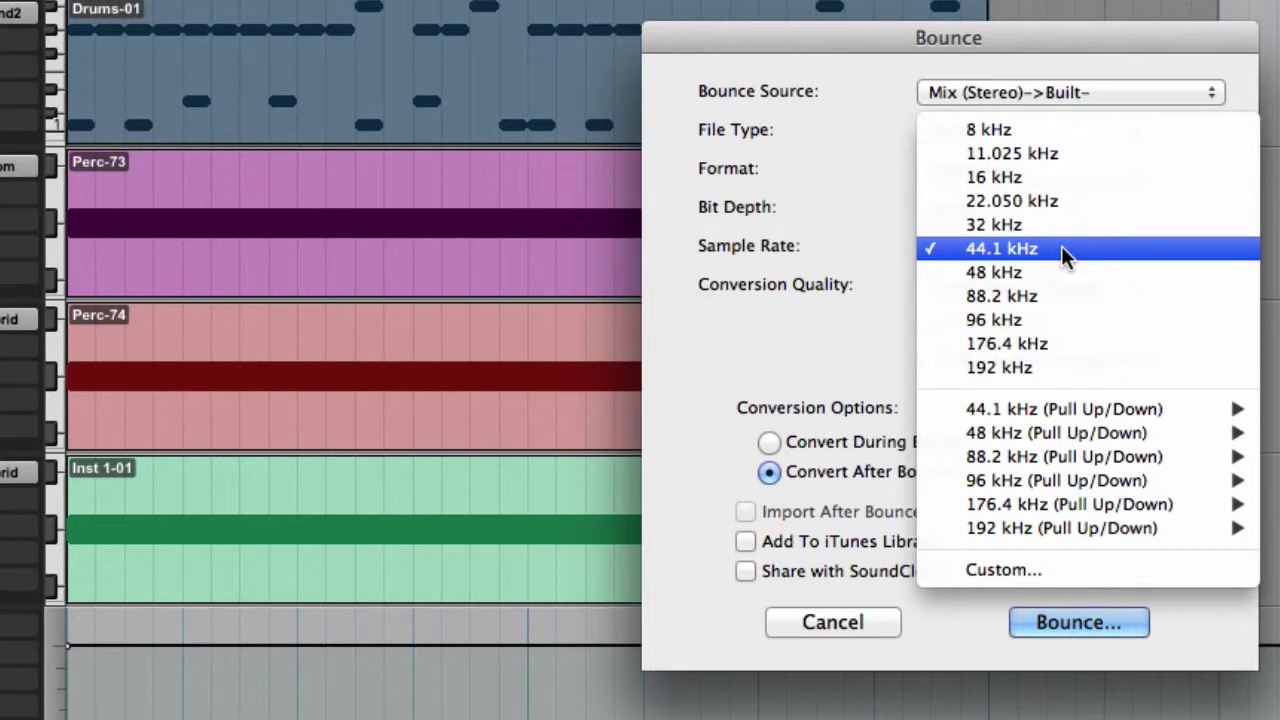
click(1065, 257)
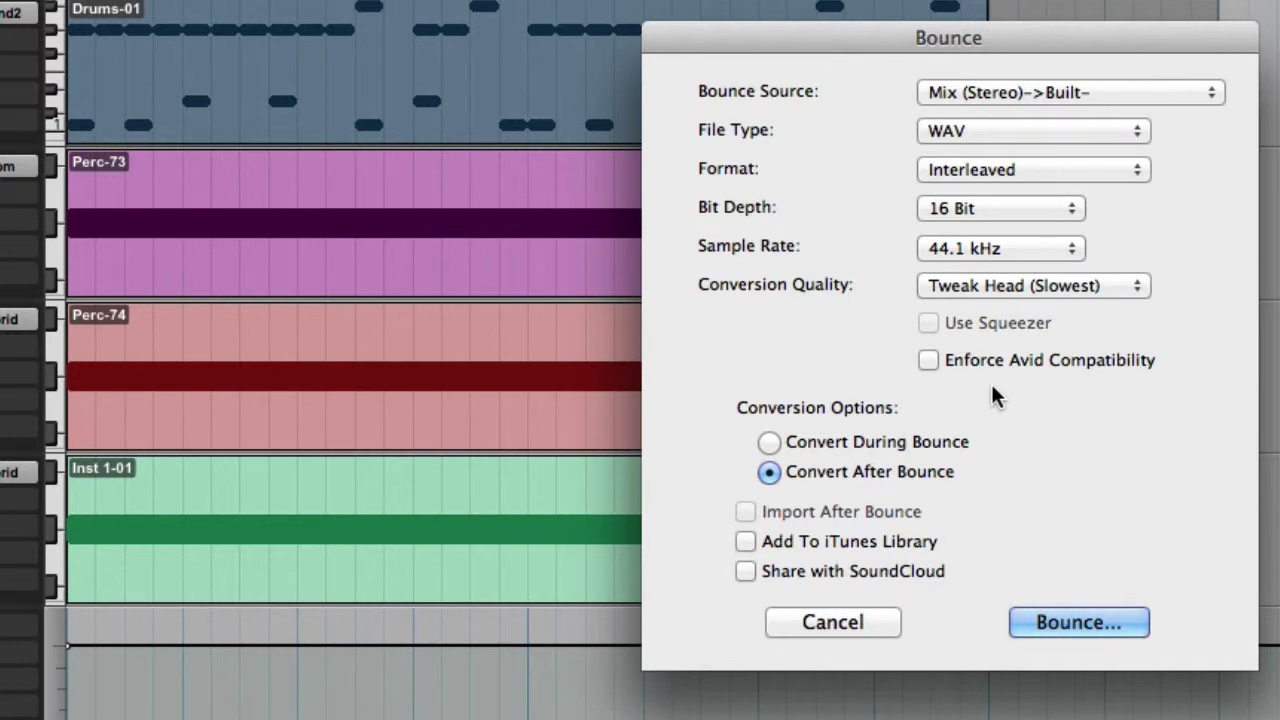
click(1130, 290)
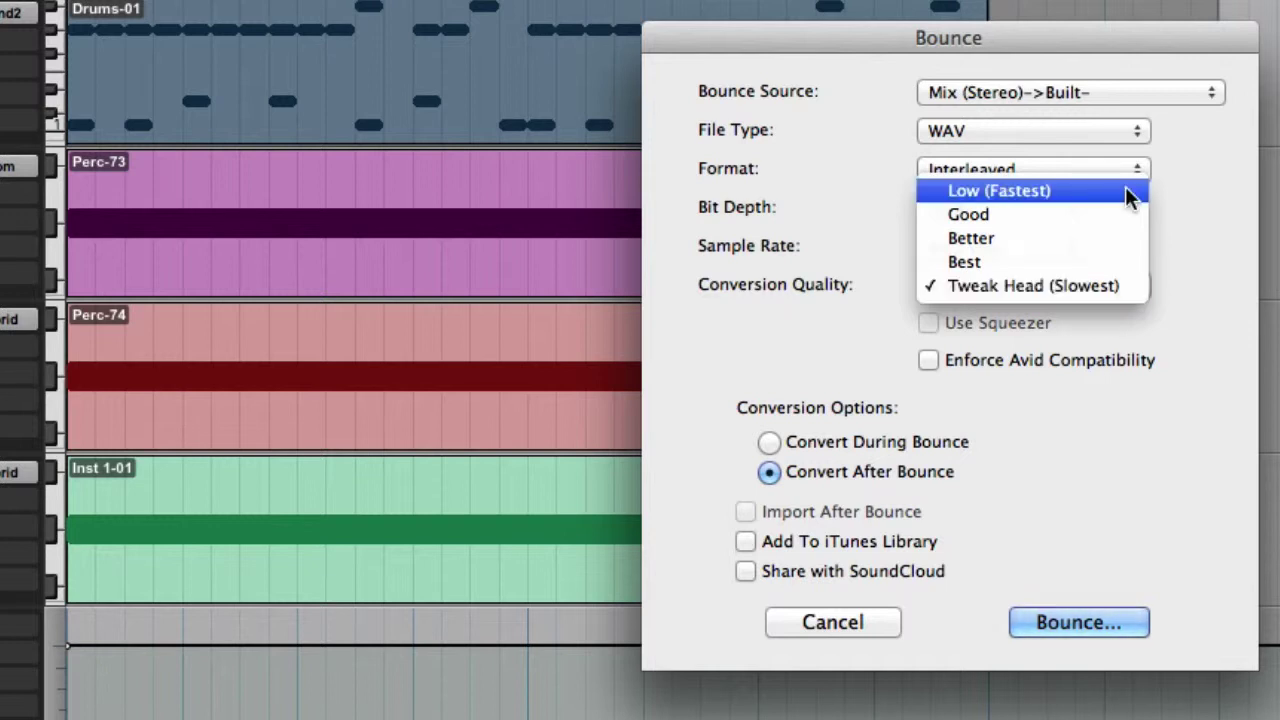
click(1125, 286)
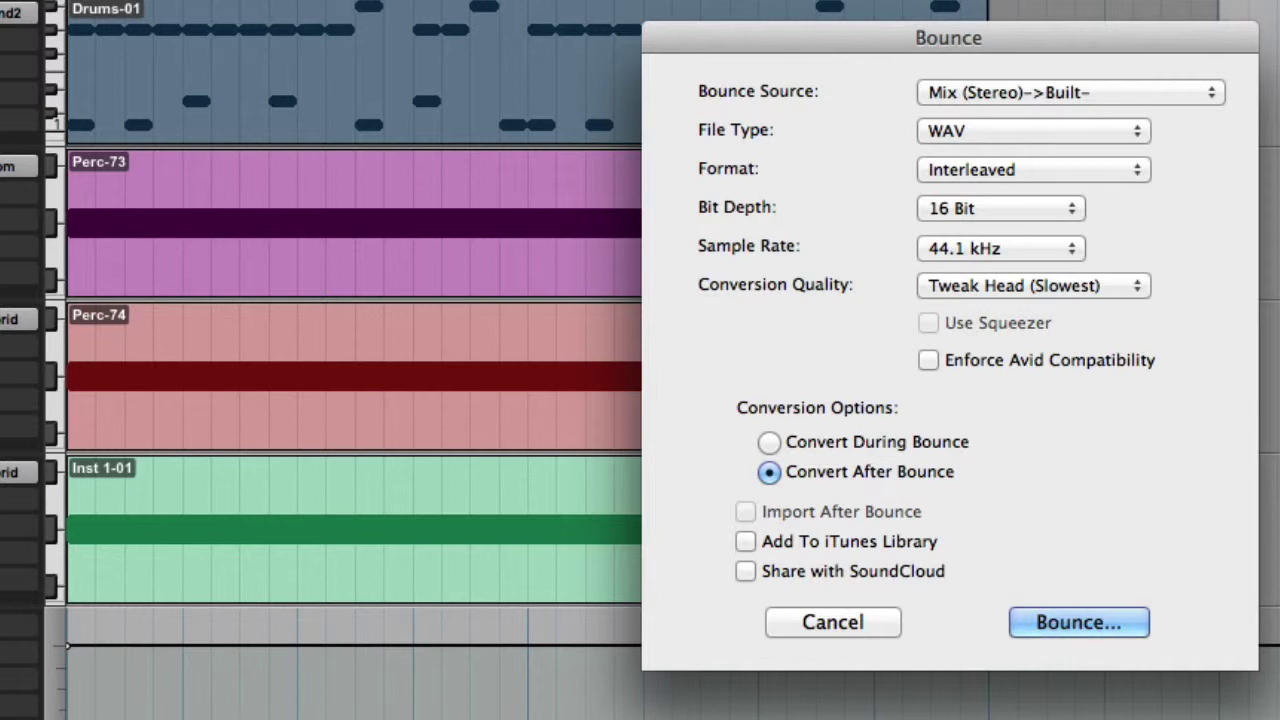
key(Return)
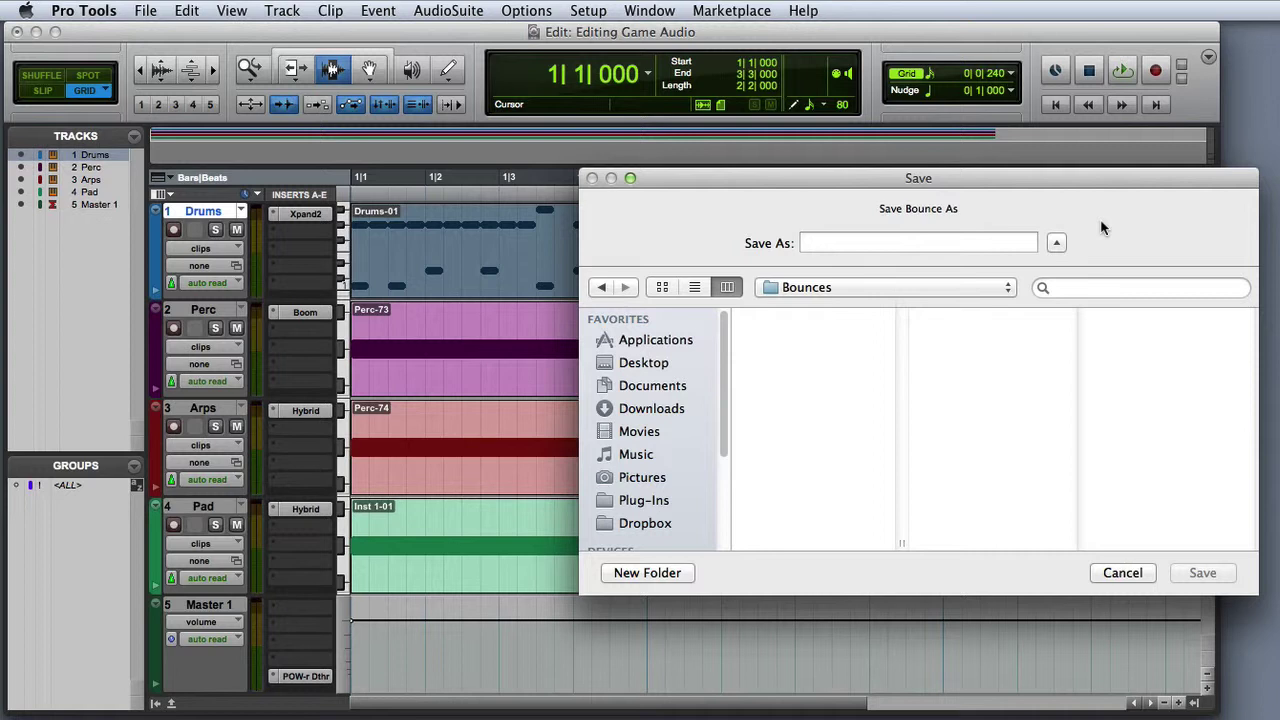
Step: Name the bounce MySong and save it to the Bounces folder
text(MySong)
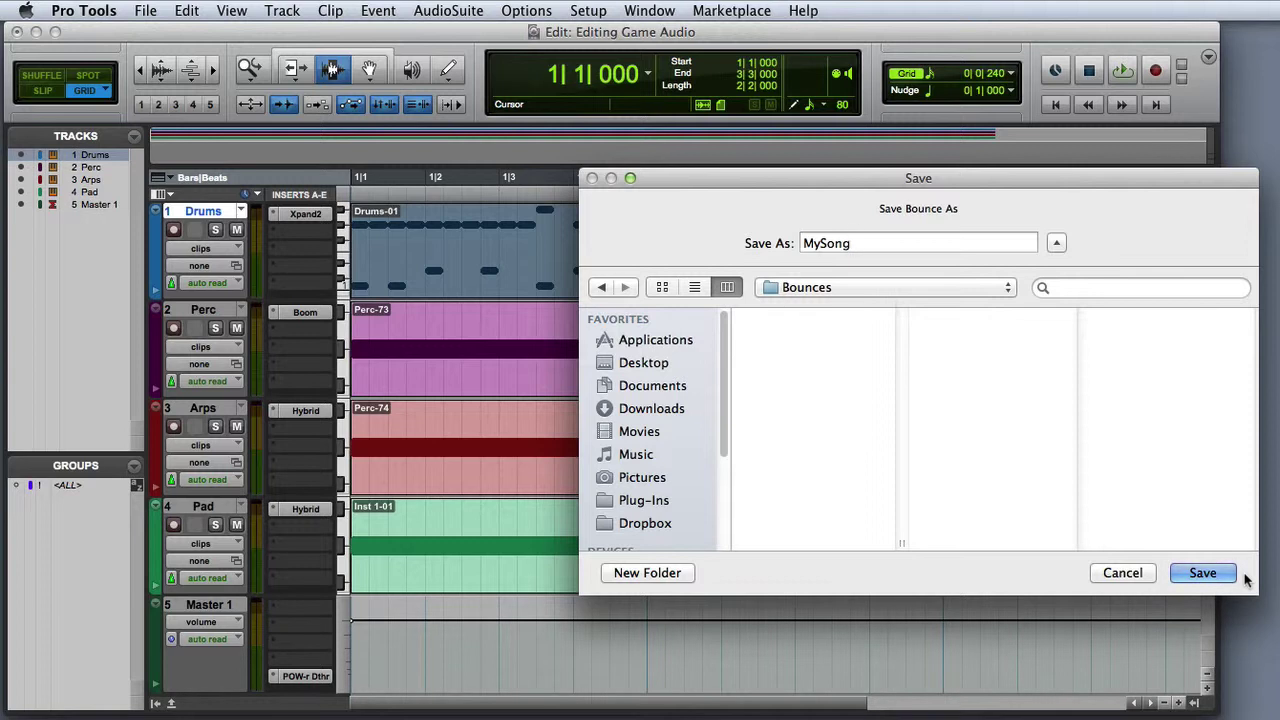
click(1205, 572)
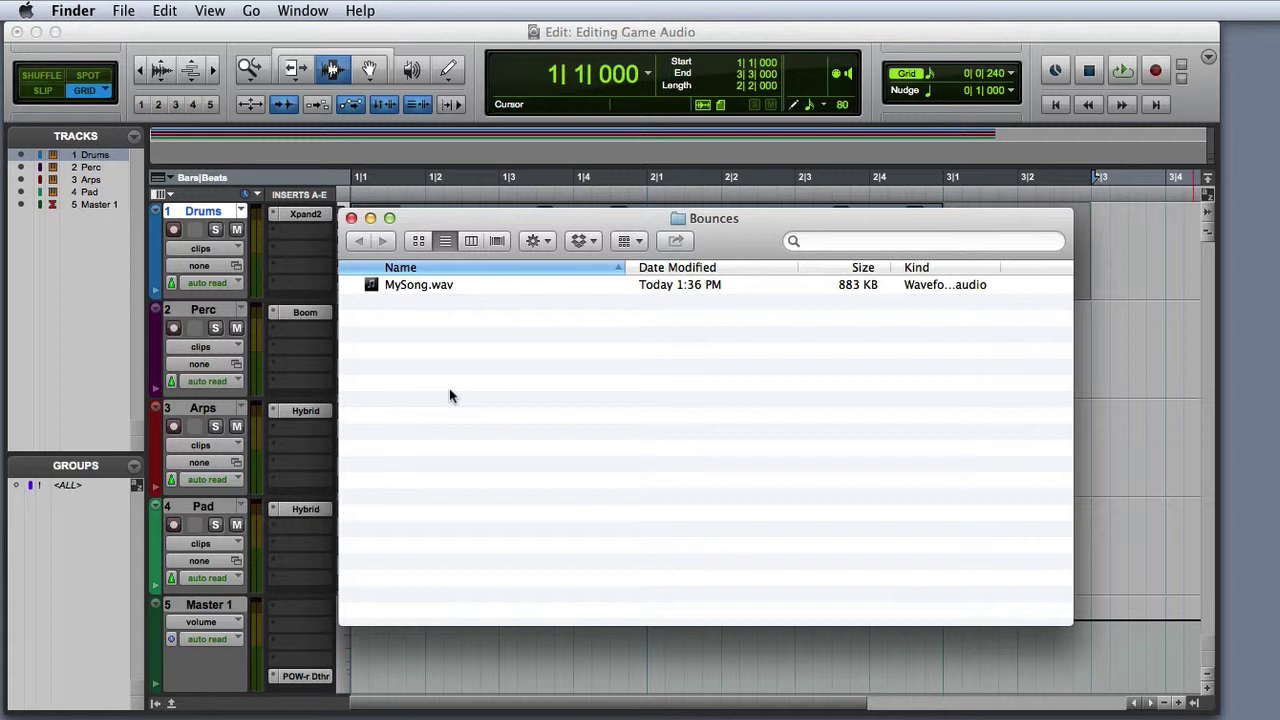
Step: Select MySong.wav in Finder and play it with Quick Look
click(369, 286)
key(space)
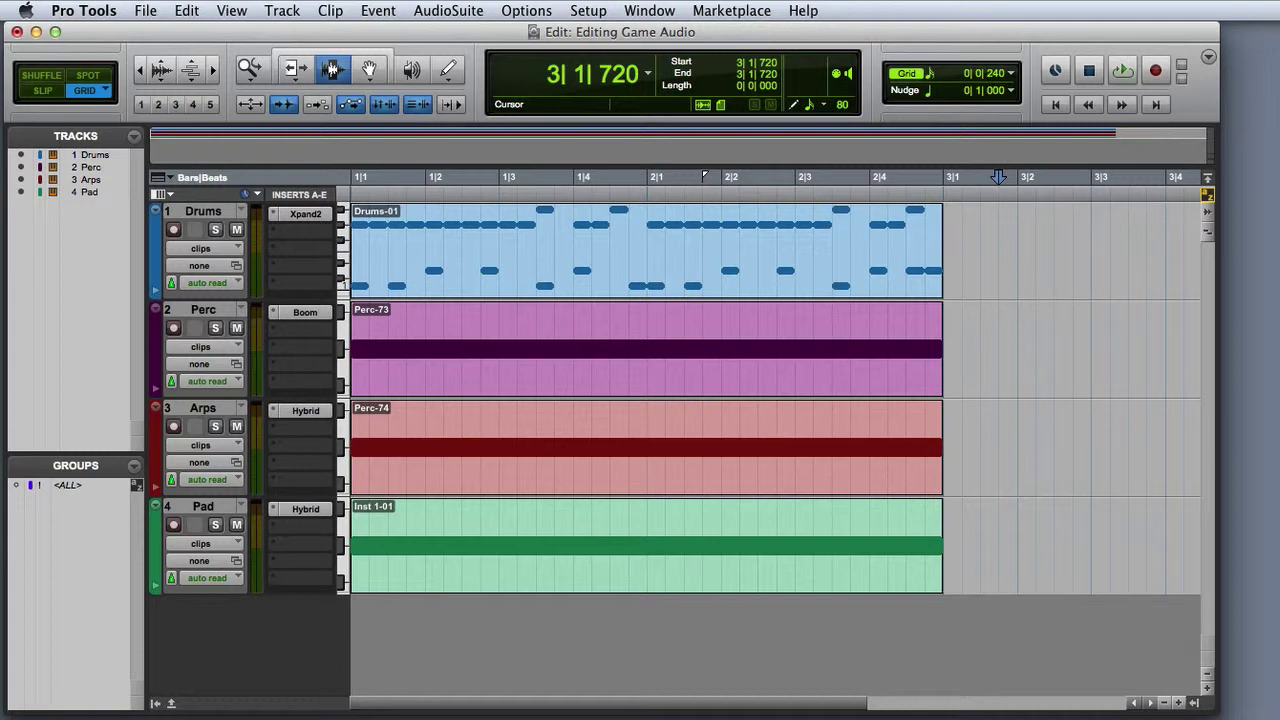
Step: In New Tracks, set up one Stereo Aux Input row and one Stereo Audio Track row
key(super+shift+n)
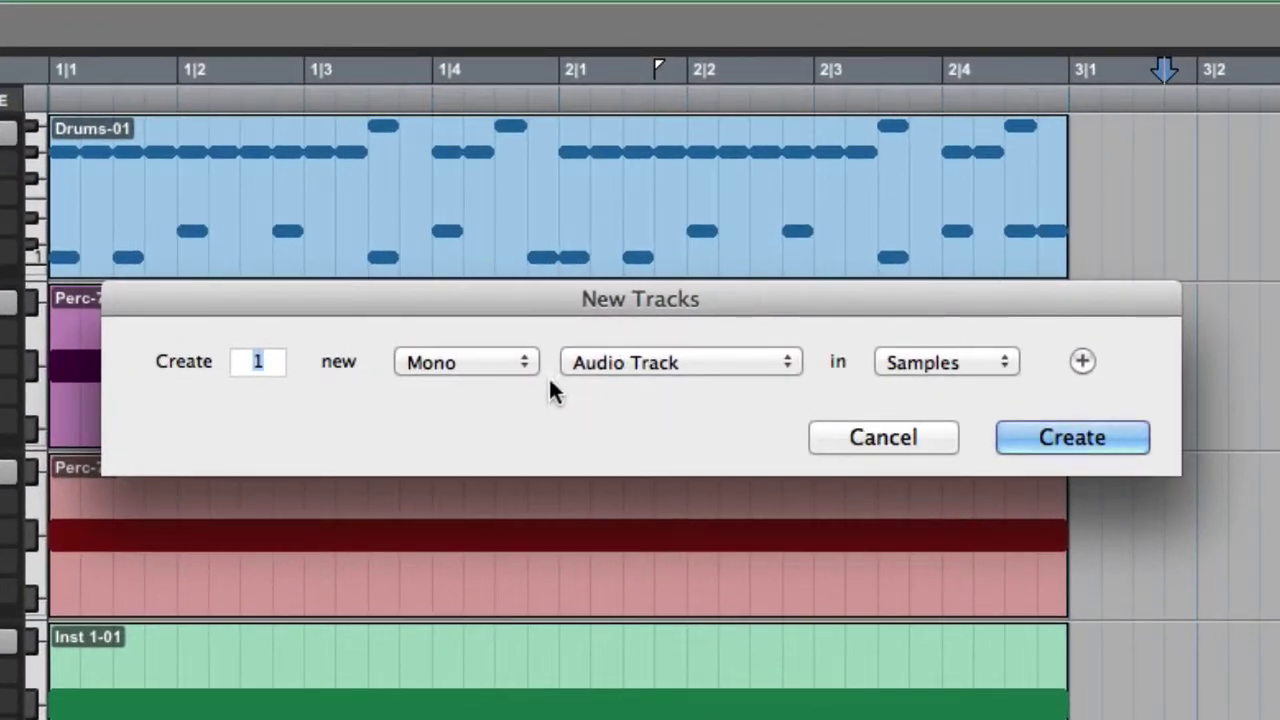
click(602, 344)
click(483, 389)
click(671, 366)
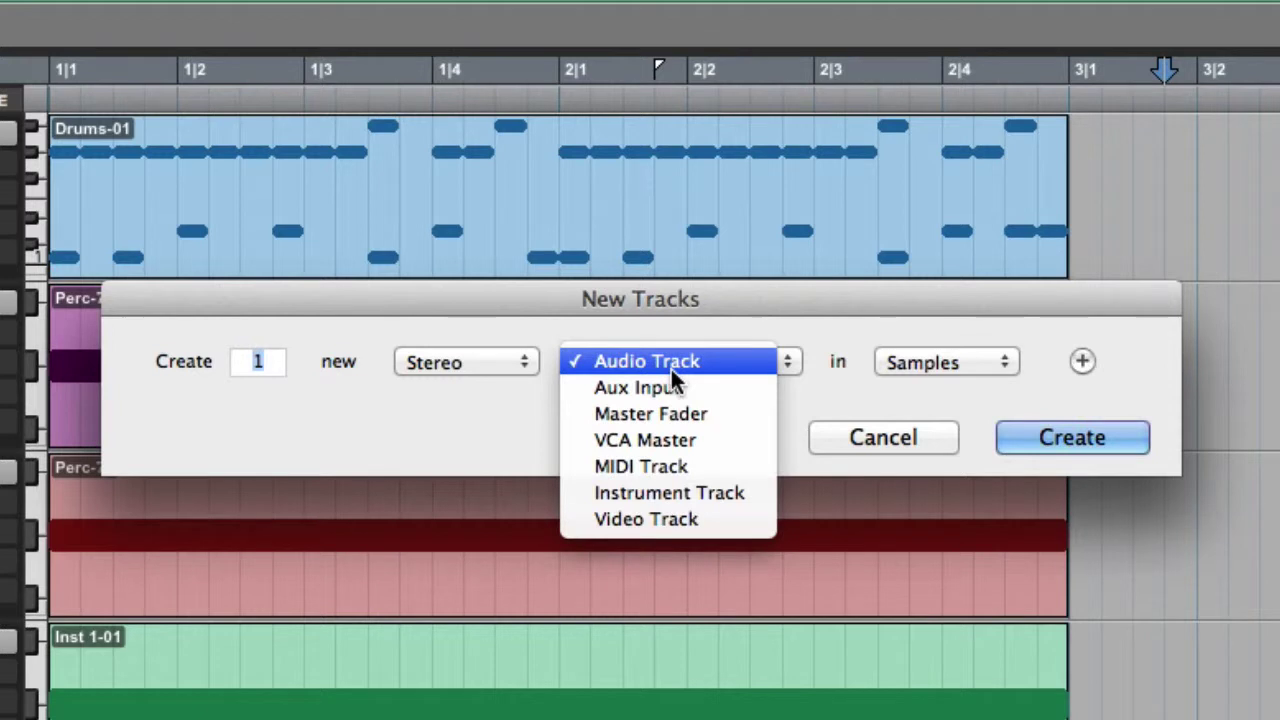
click(672, 386)
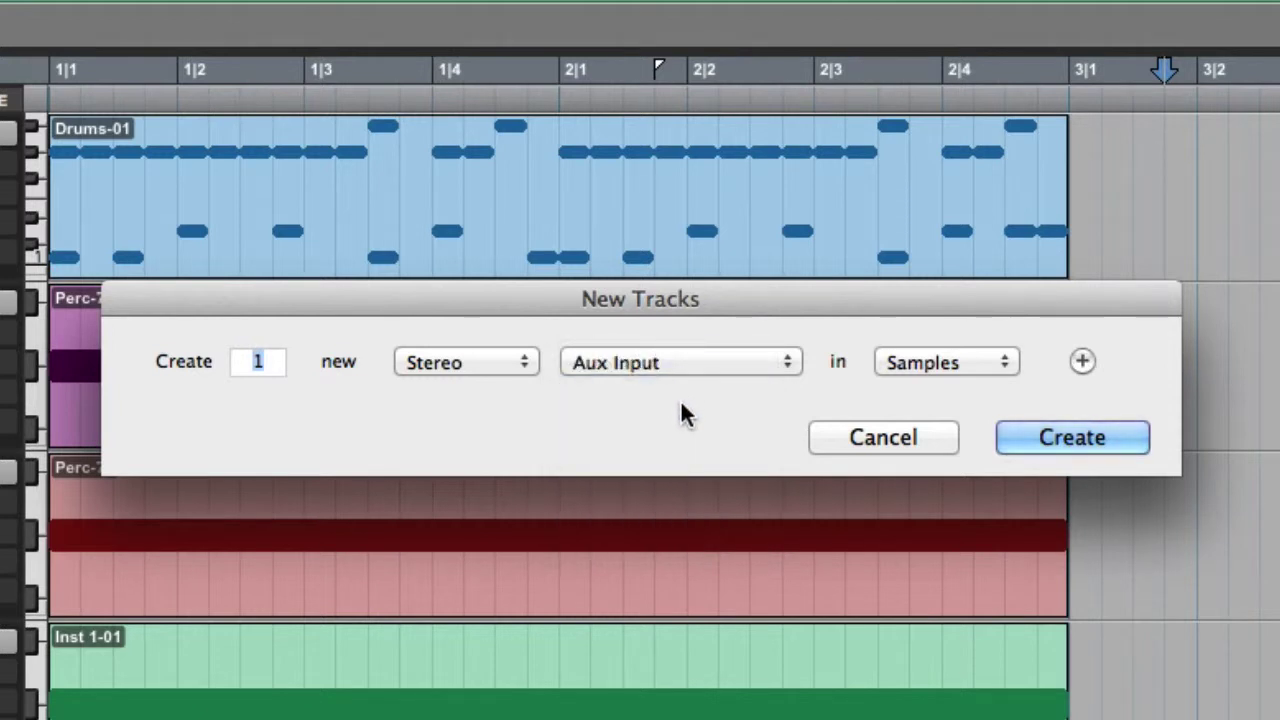
click(1082, 361)
click(503, 414)
click(489, 447)
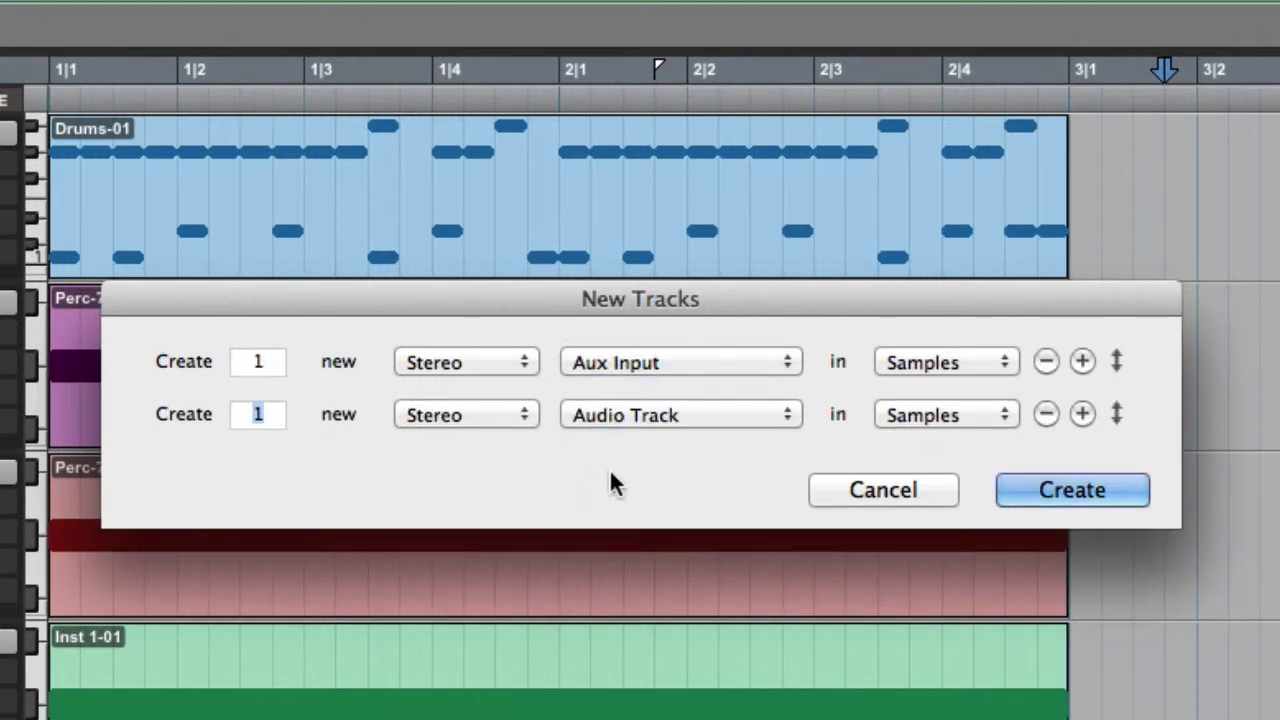
Step: Create the two new tracks and rename Aux 1 to Sum in the Mix window
click(1059, 489)
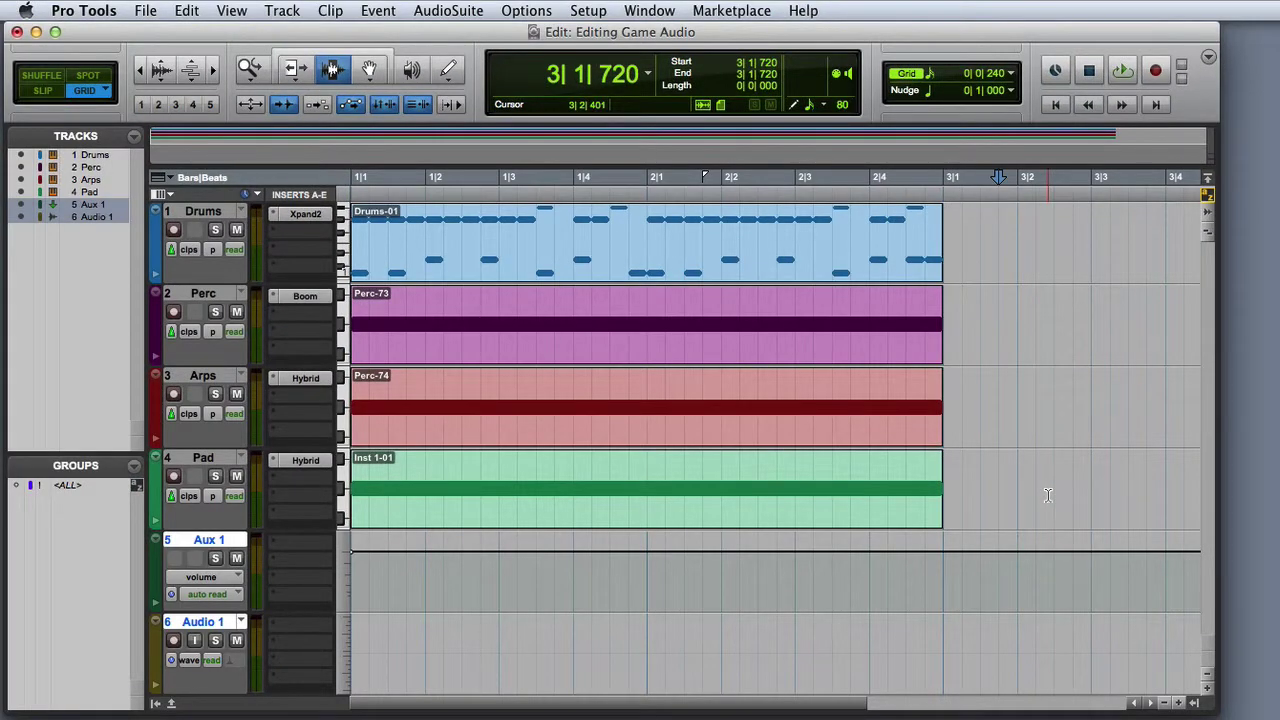
key(super+equal)
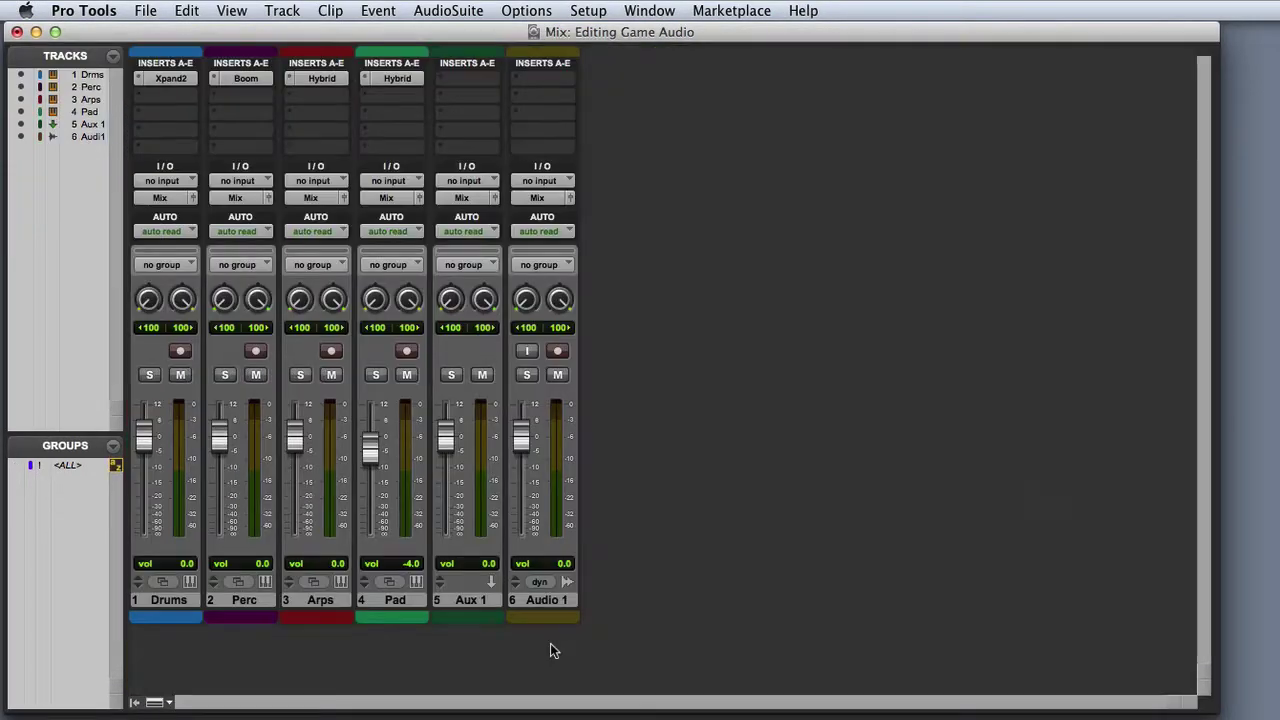
double_click(472, 600)
text(Sum)
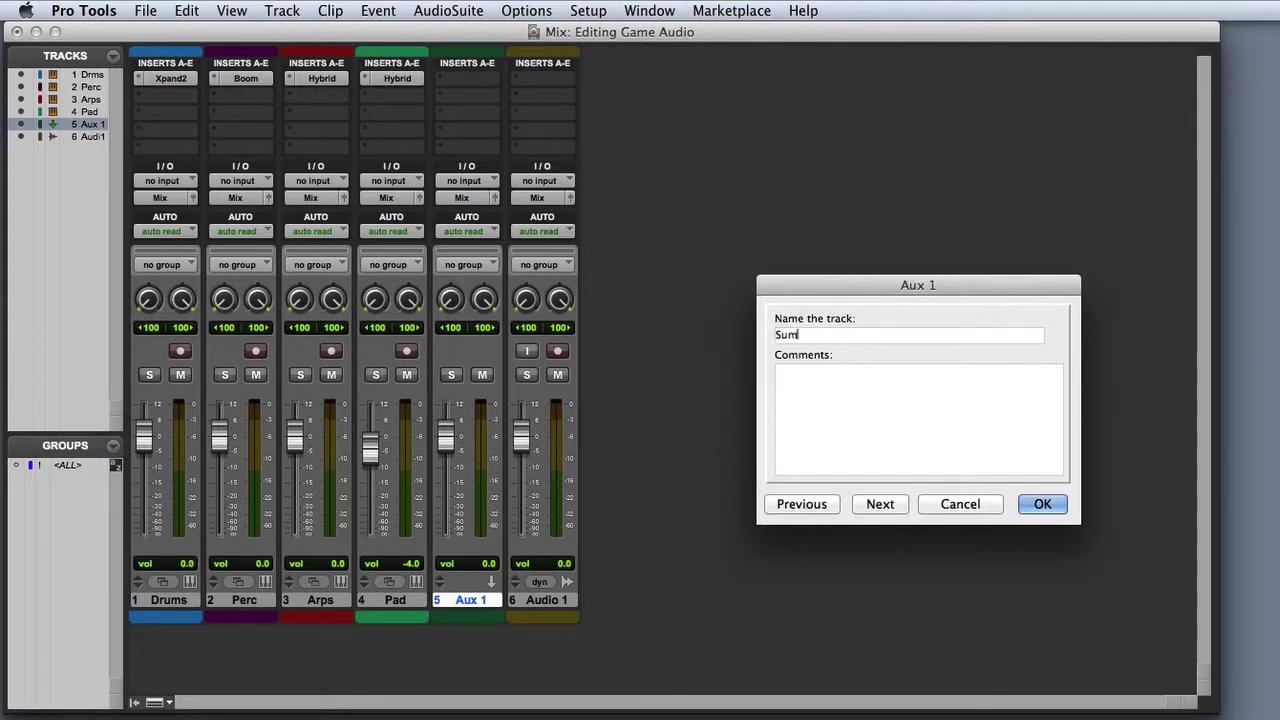
key(super+Right)
Step: Rename the Audio 1 track to Record
key(BackSpace)
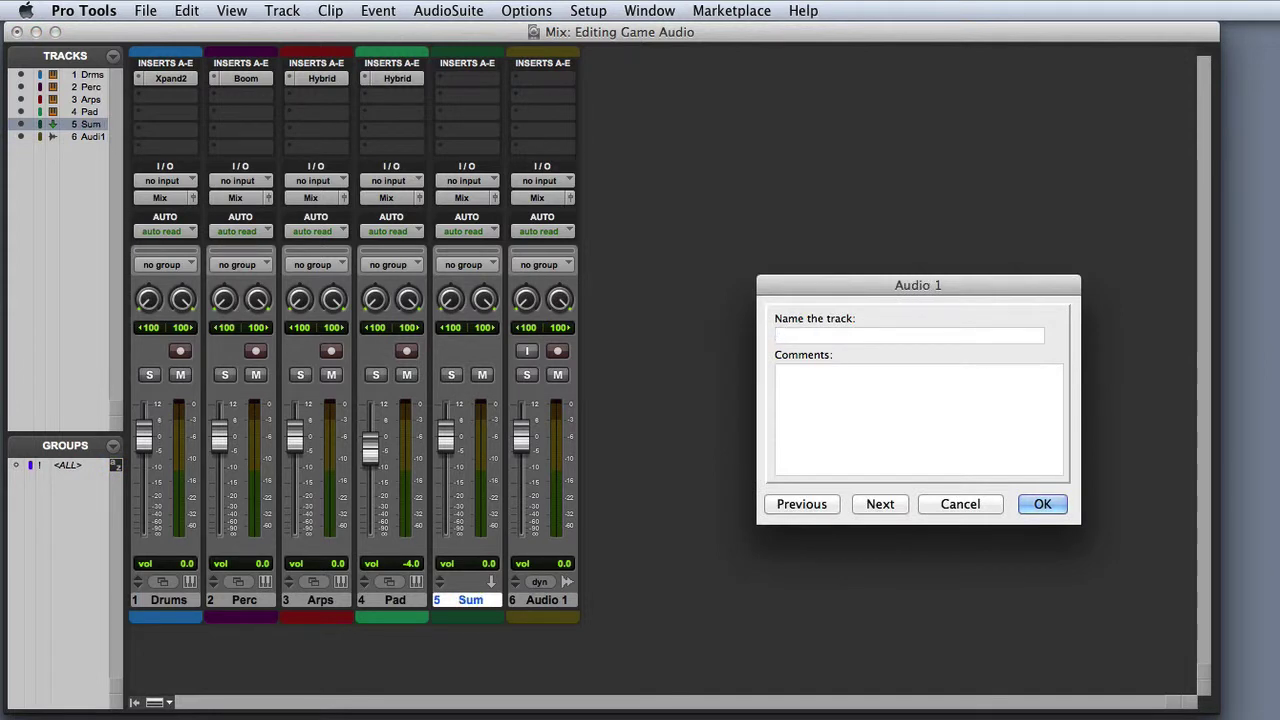
text(Record)
key(Return)
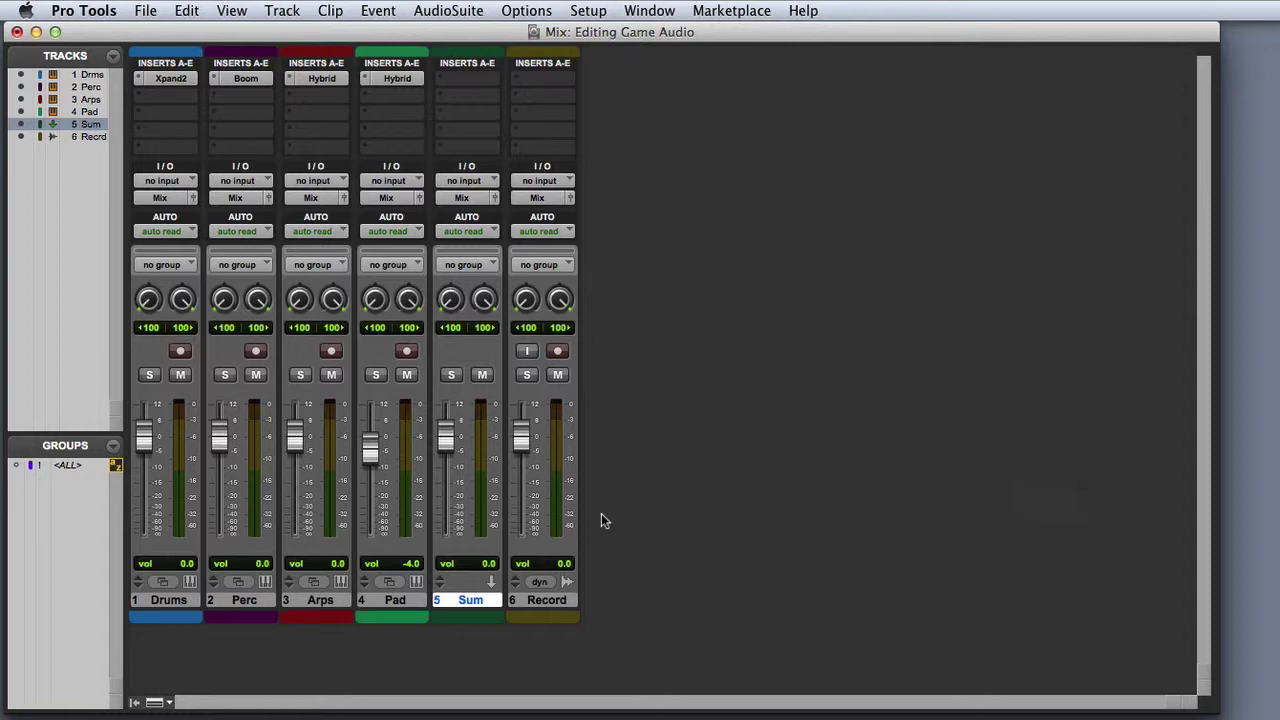
click(176, 600)
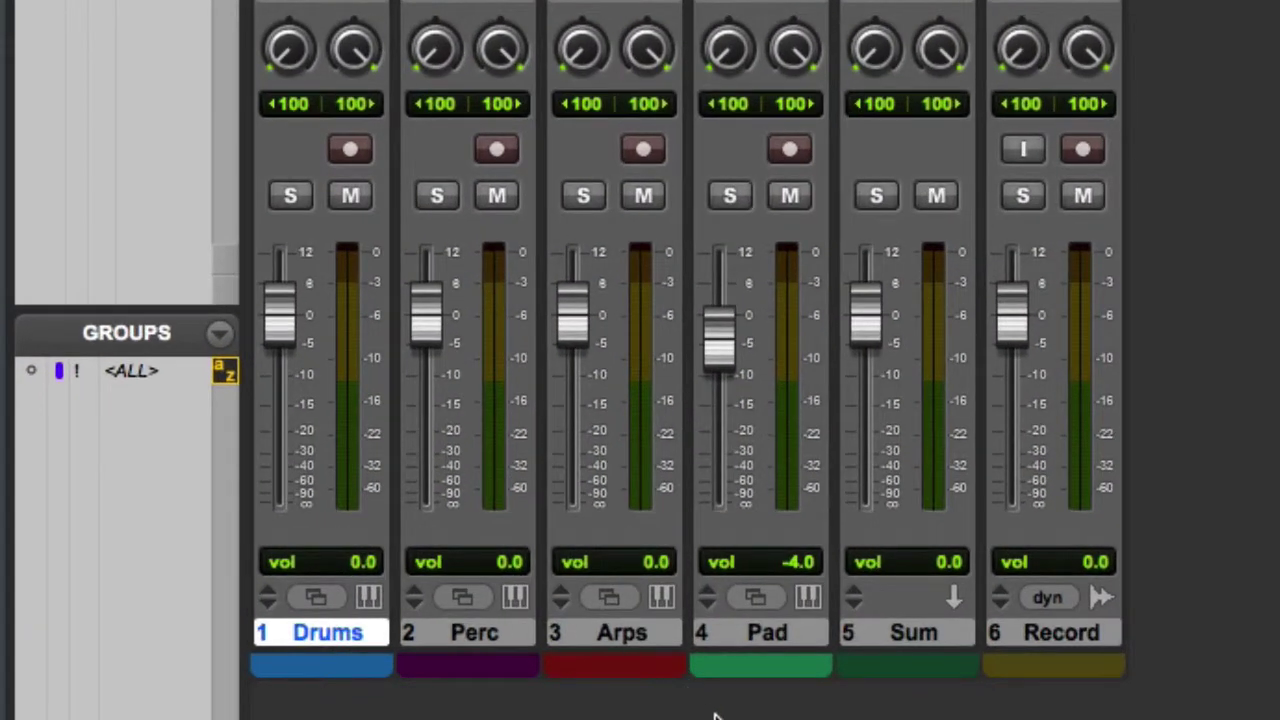
Step: Route the Drums, Perc, Arps and Pad outputs to the Sum track
shift+click(777, 631)
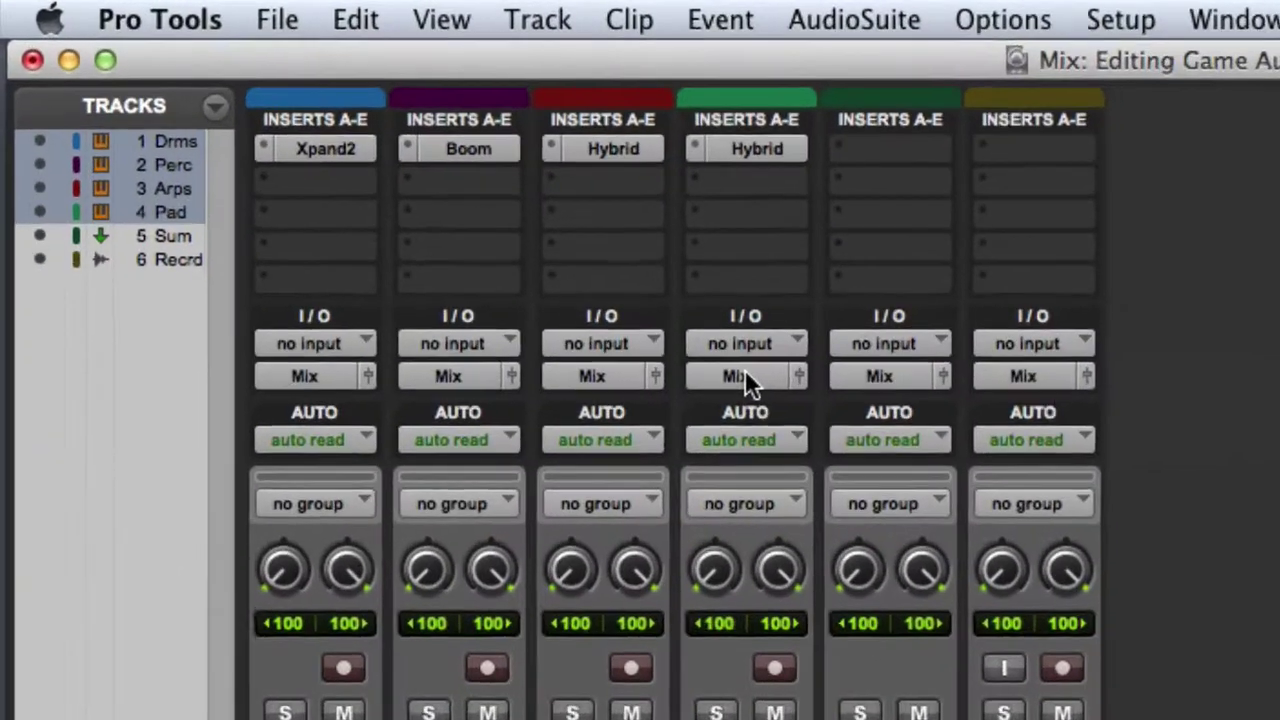
click(745, 377)
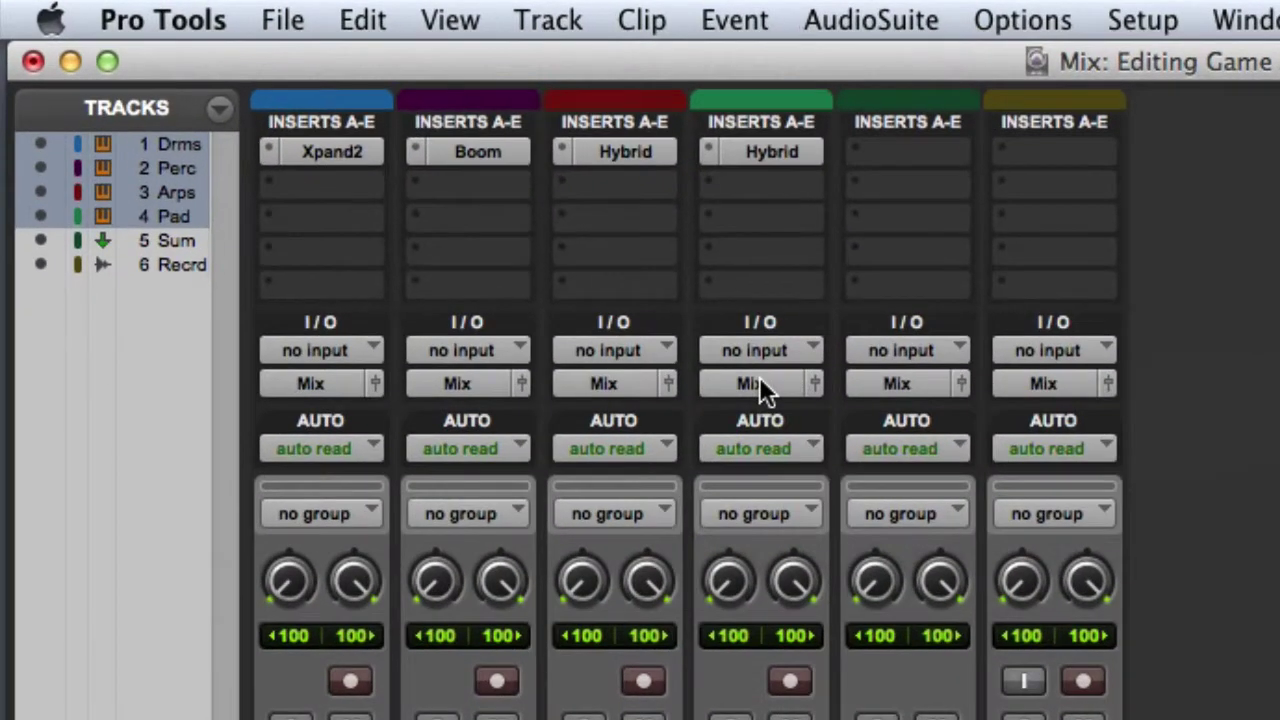
mouse_move(750, 462)
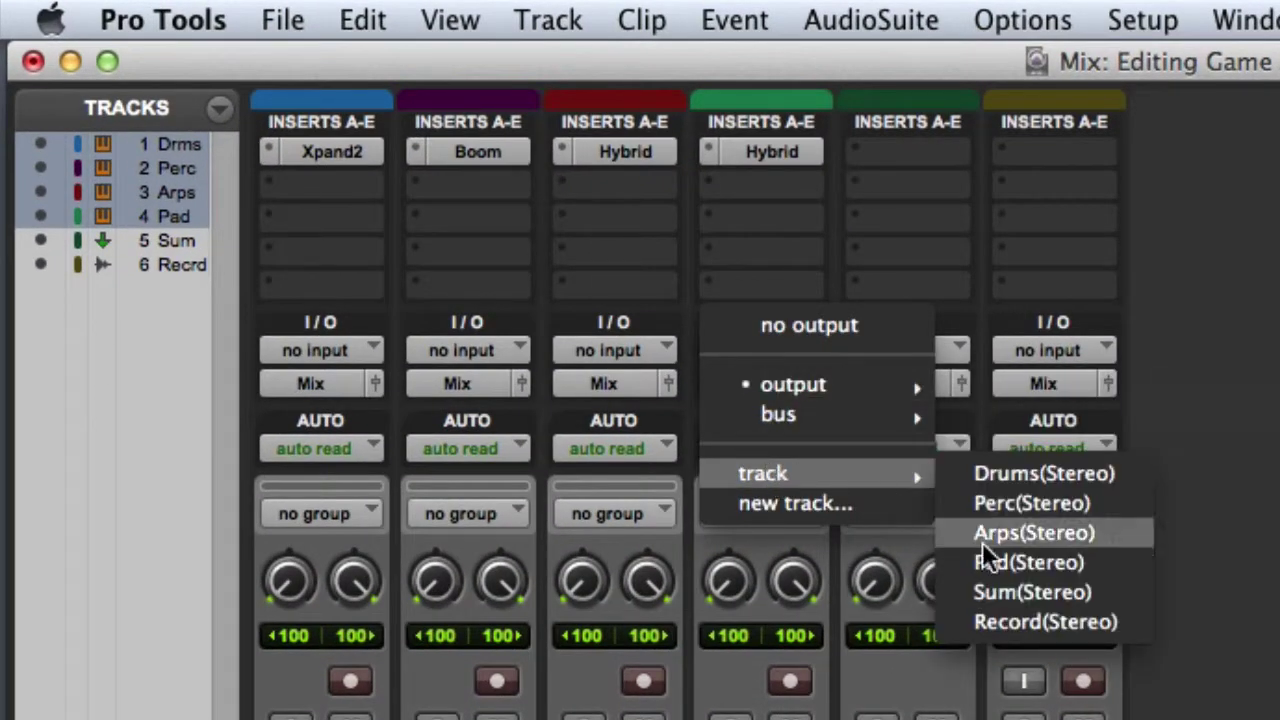
alt+shift+click(945, 590)
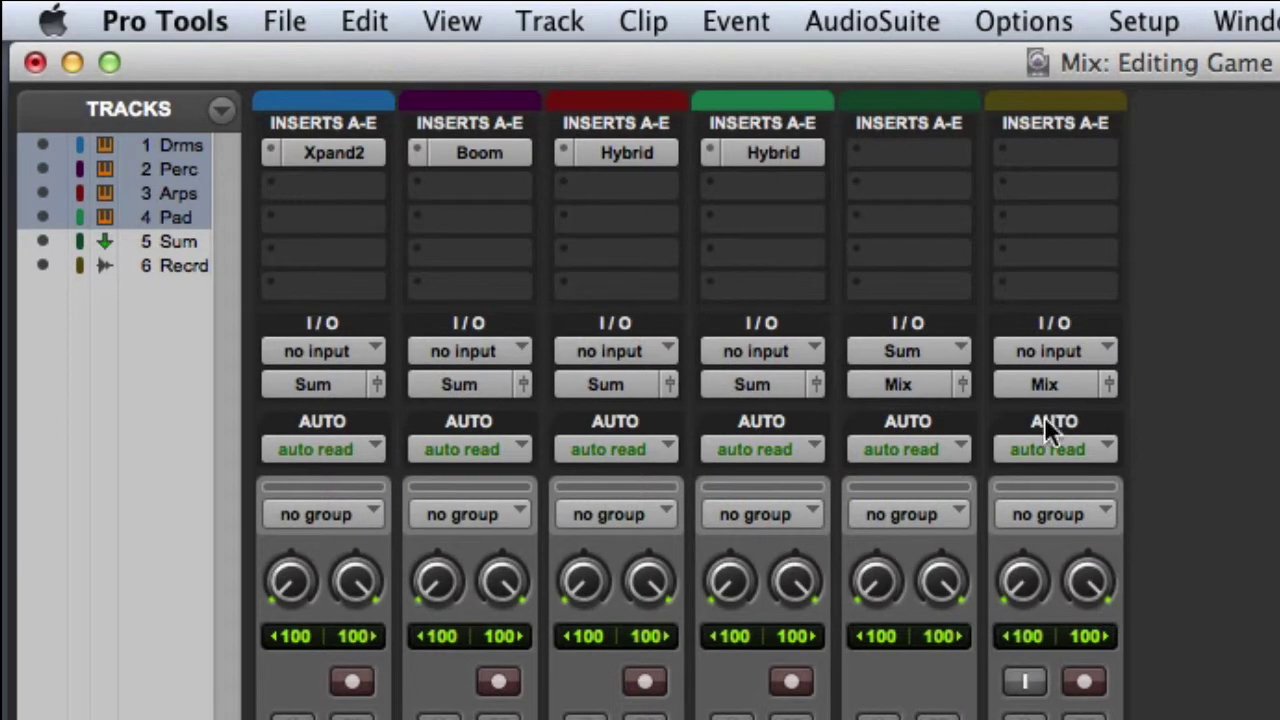
Step: Route the Sum track's output into the Record track
click(905, 385)
mouse_move(920, 475)
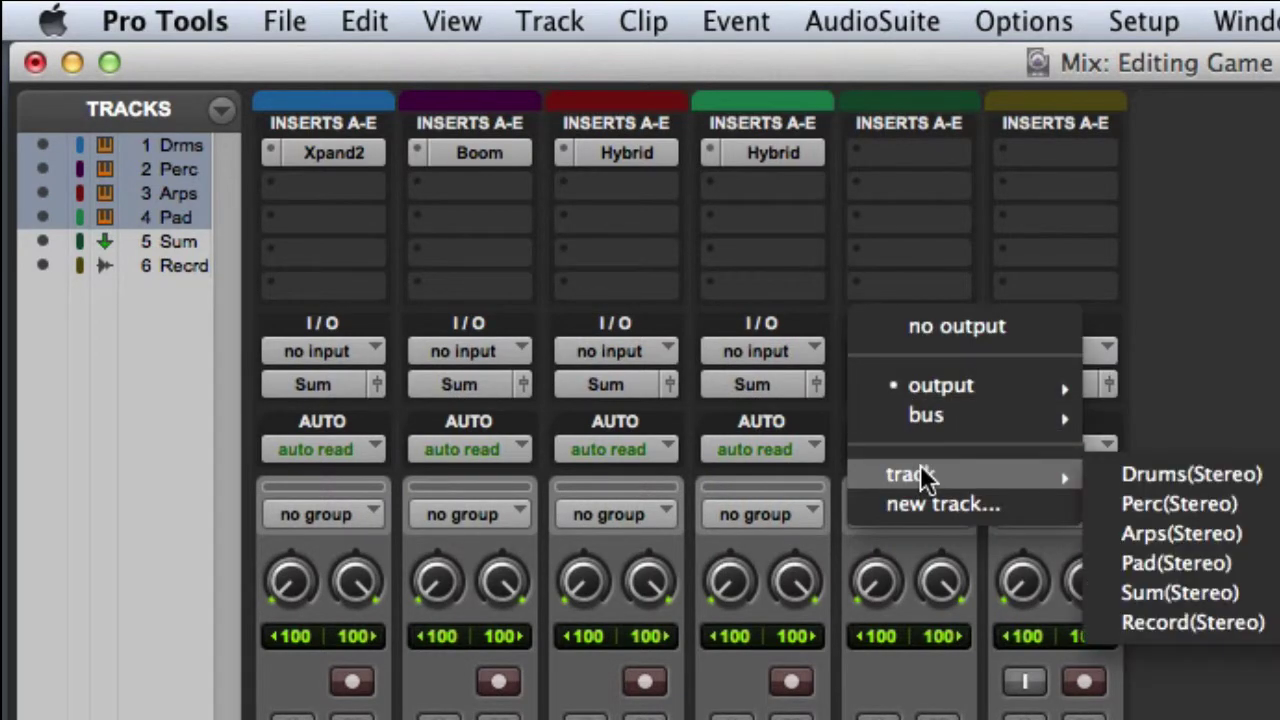
click(1205, 619)
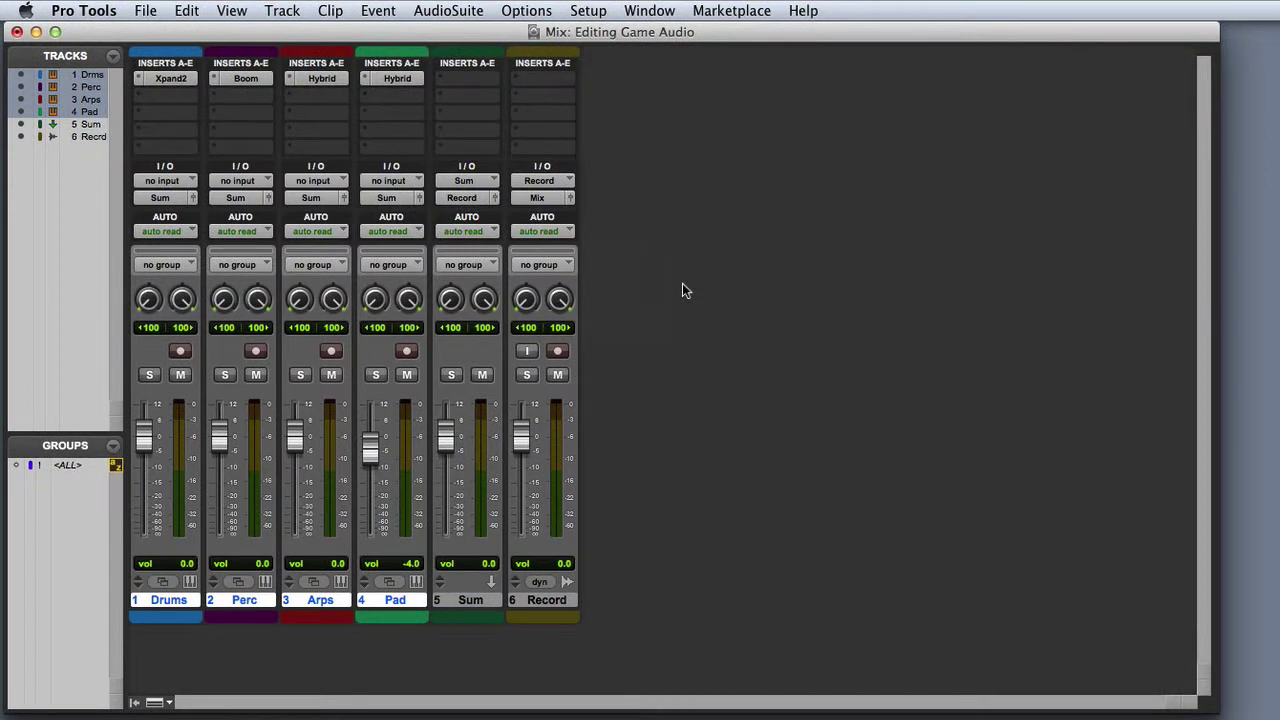
click(467, 78)
Step: Add a Maxim limiter to Sum with threshold -4.4 dB and ceiling -0.1 dB, then return to Edit
mouse_move(532, 109)
mouse_move(697, 124)
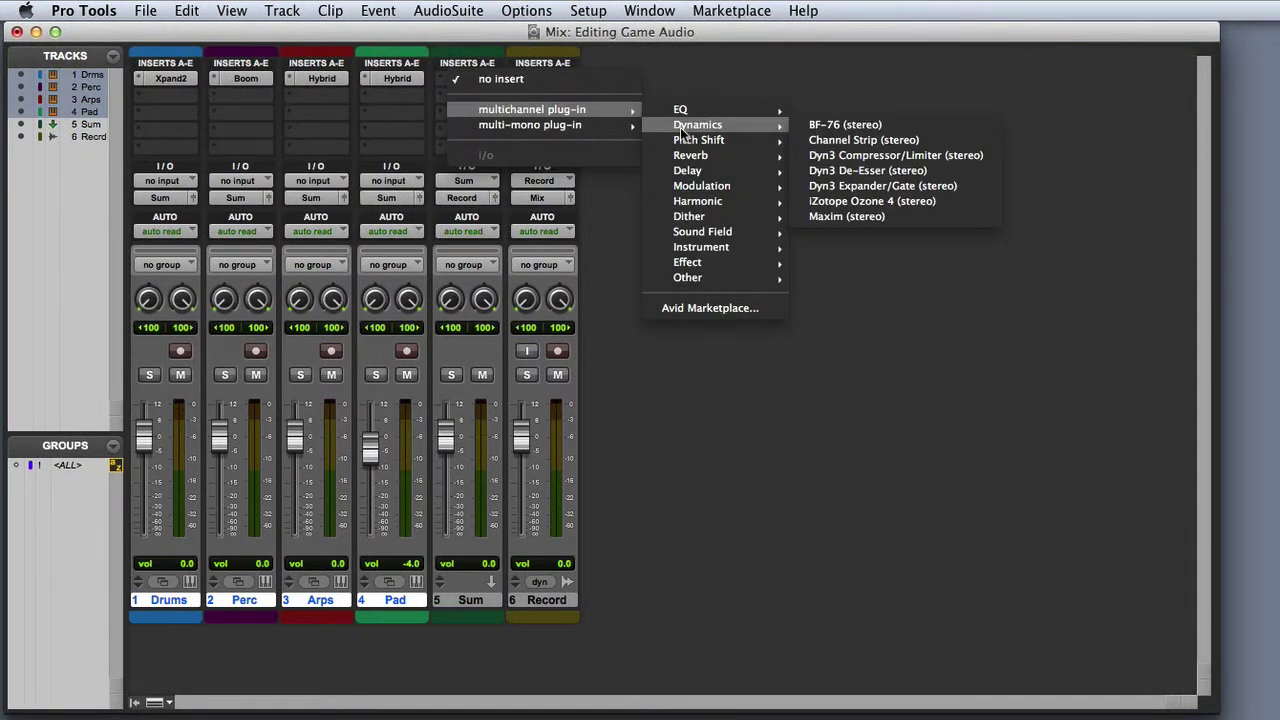
click(907, 216)
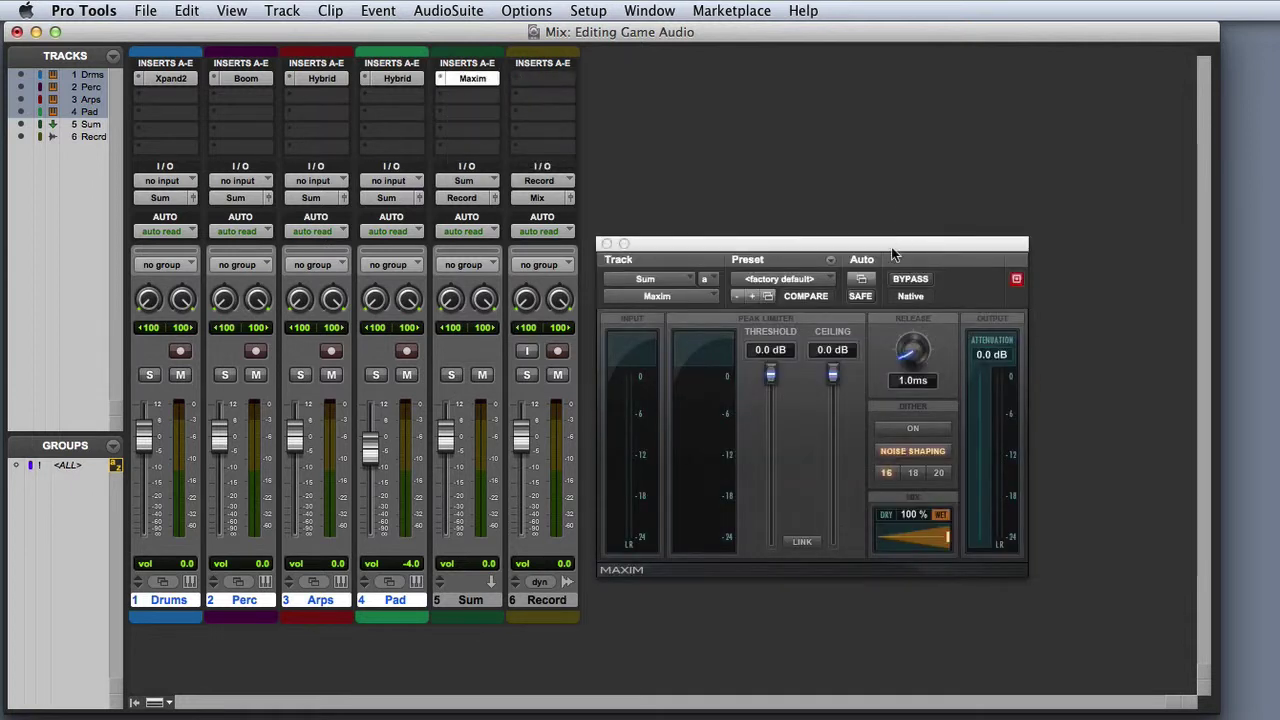
drag(833, 375, 771, 510)
key(super+w)
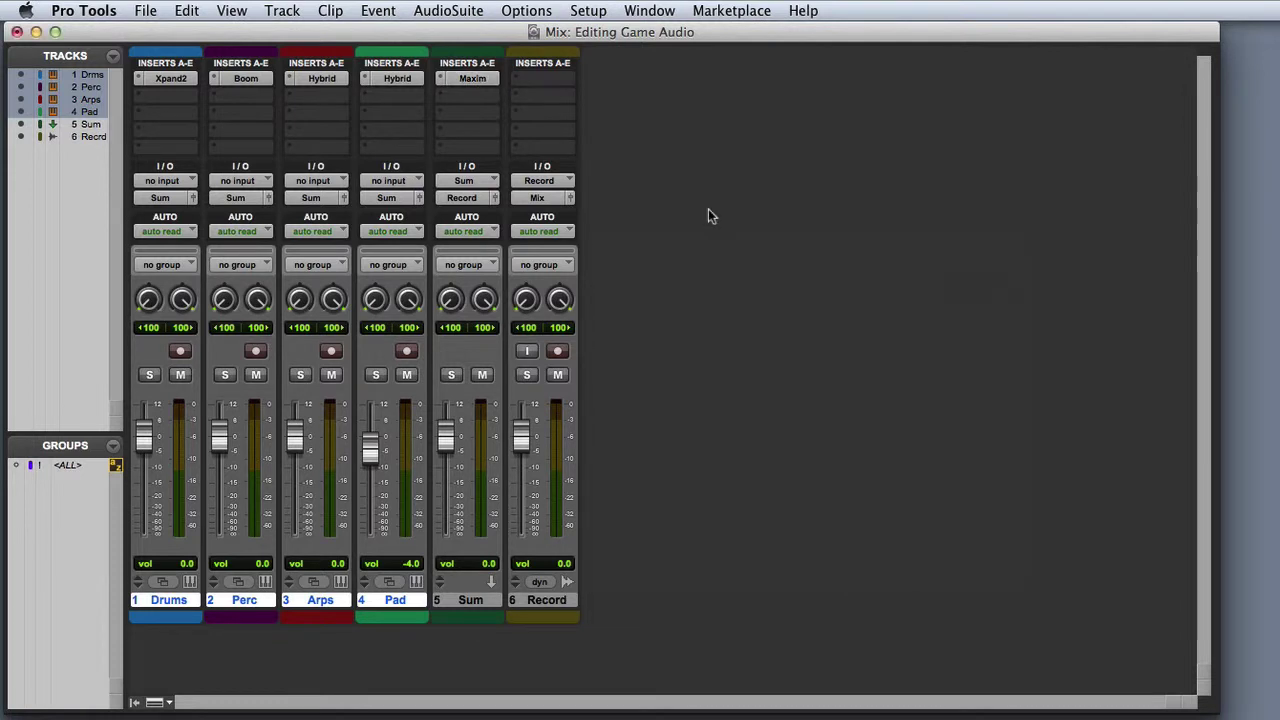
key(super+equal)
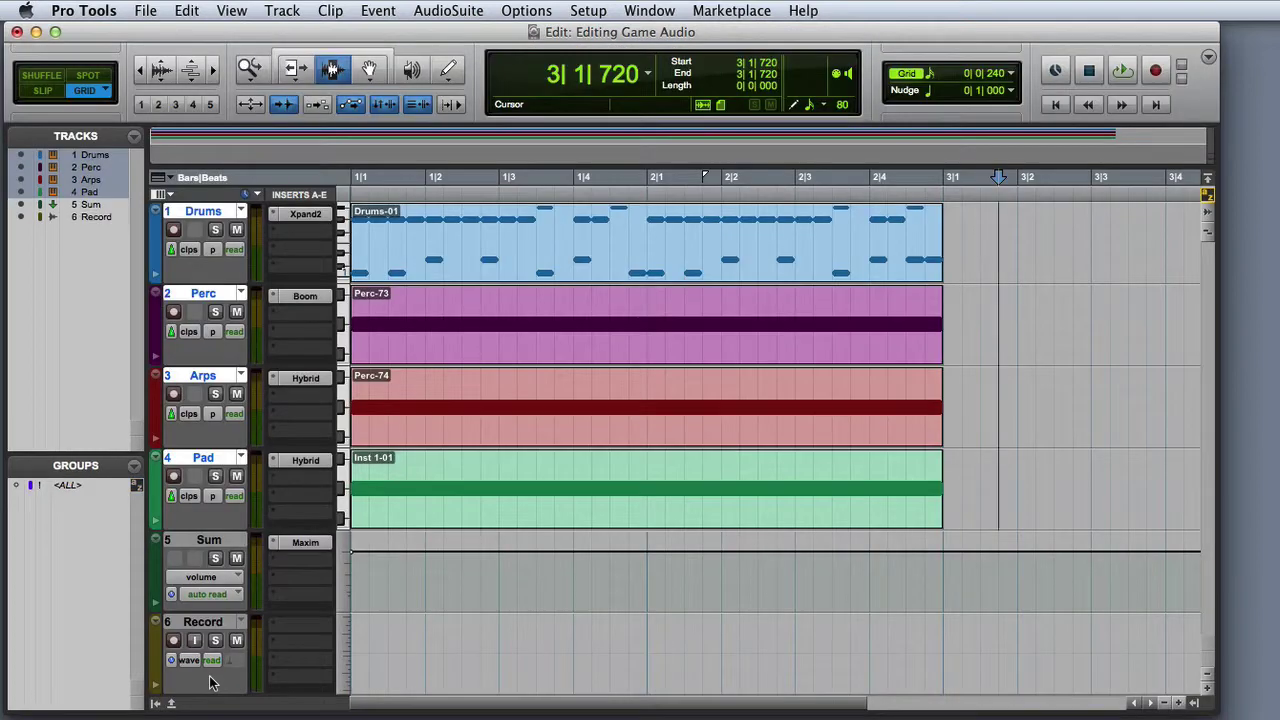
Step: Record the selected song range from the summed mix onto the Record track as Record_01
drag(1172, 240, 329, 246)
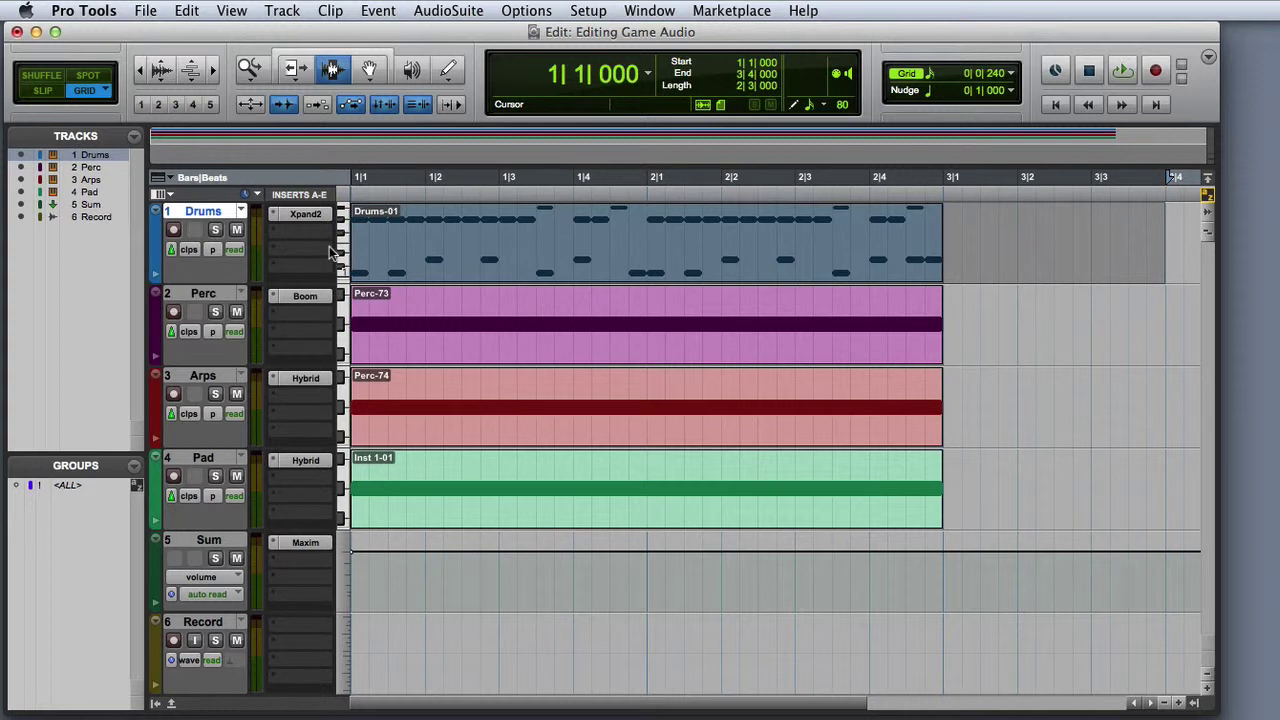
click(173, 641)
click(1157, 71)
key(space)
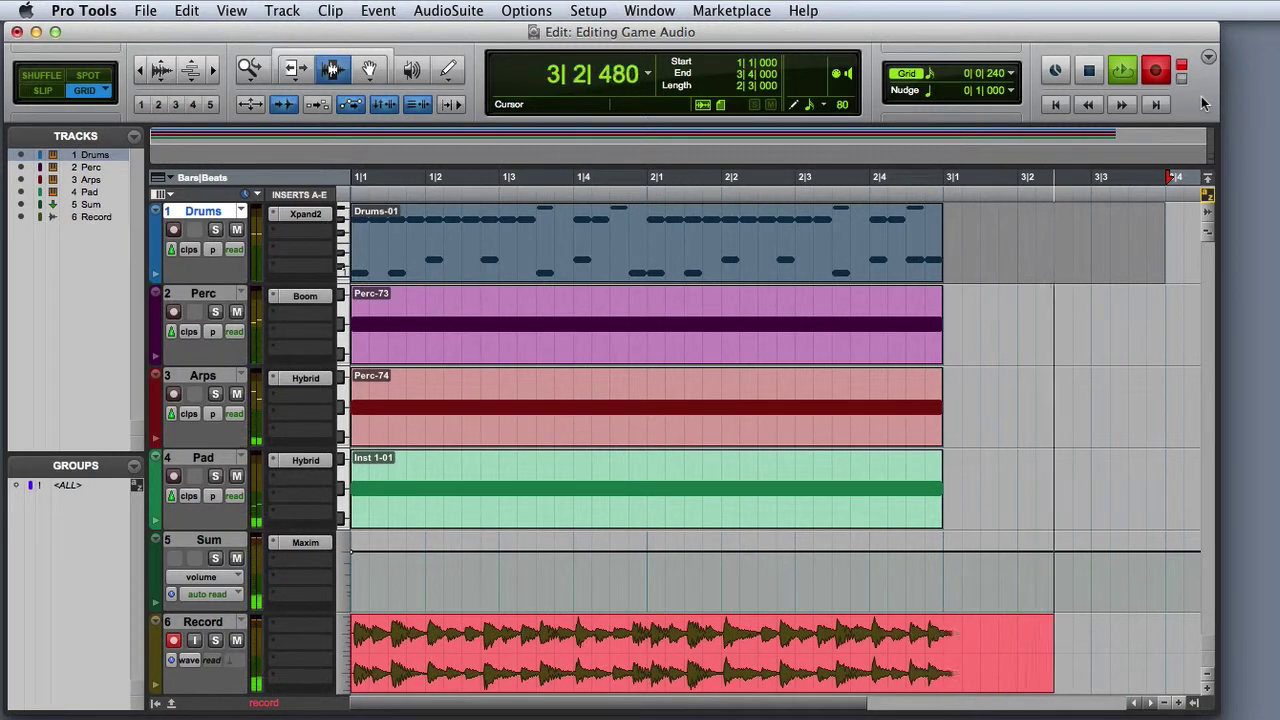
key(space)
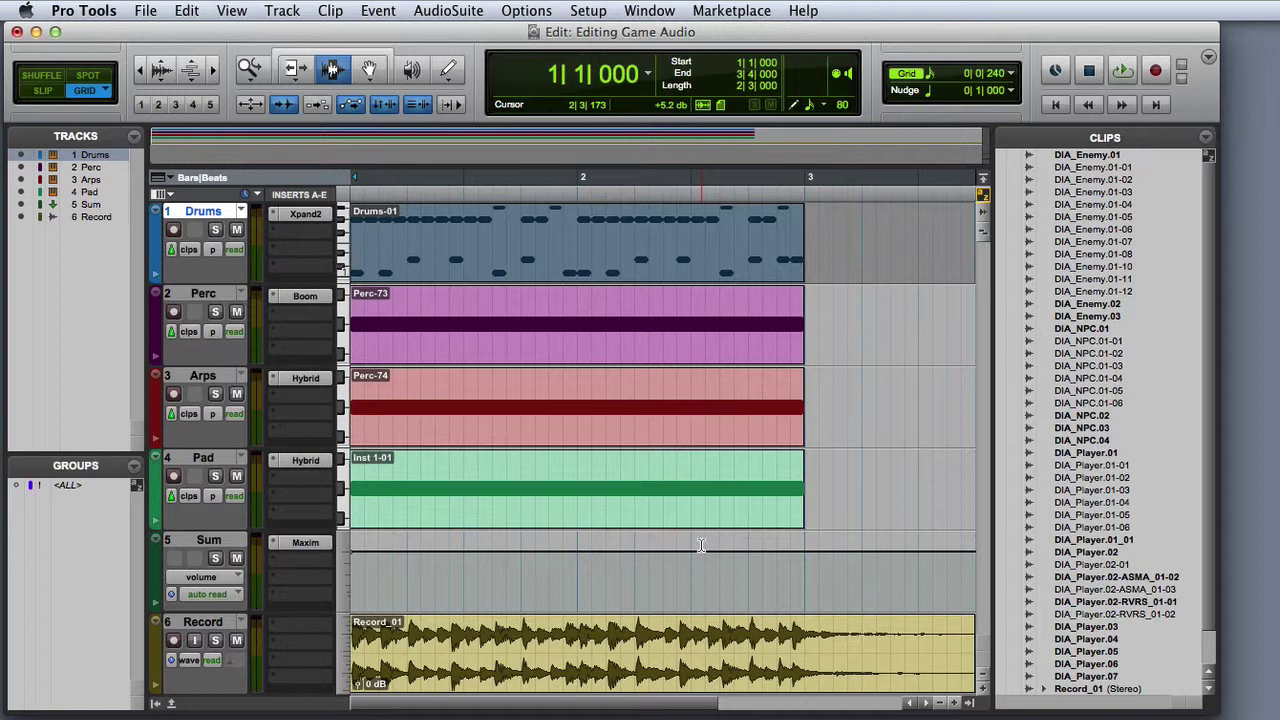
Step: Rename the Record_01 clip on the Record track to 'MySong' with the Grabber tool
click(376, 77)
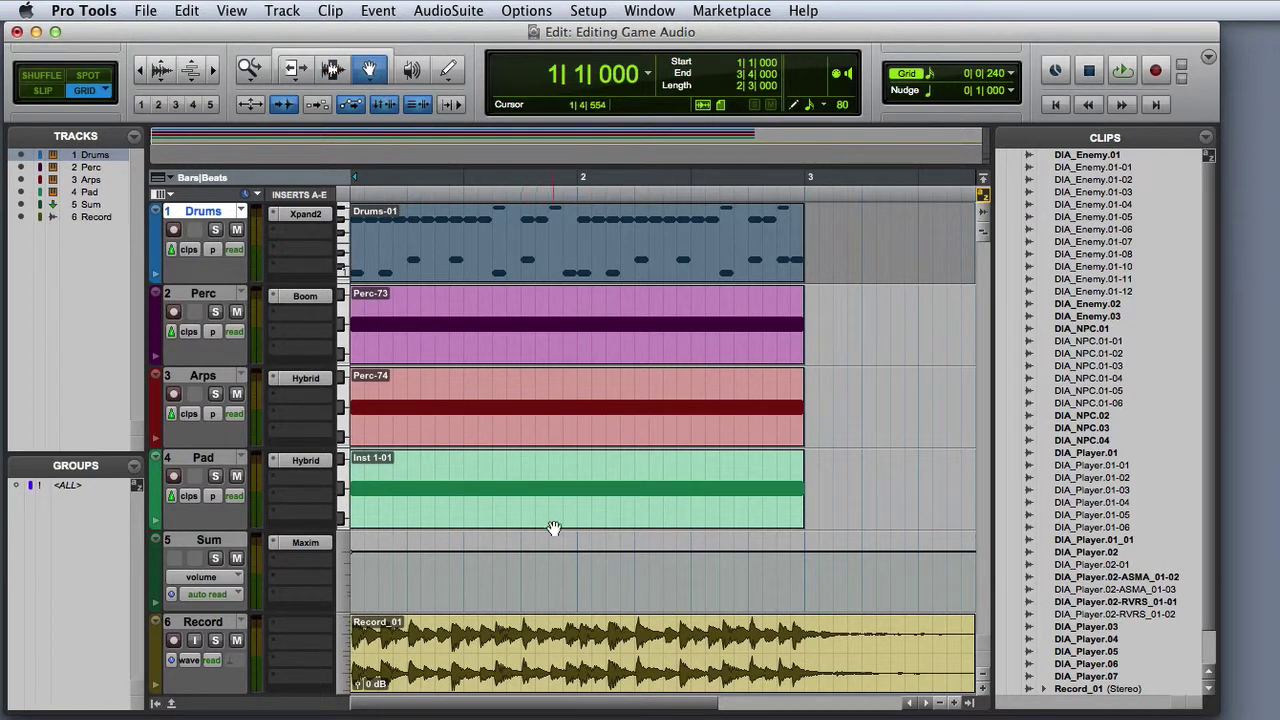
click(593, 638)
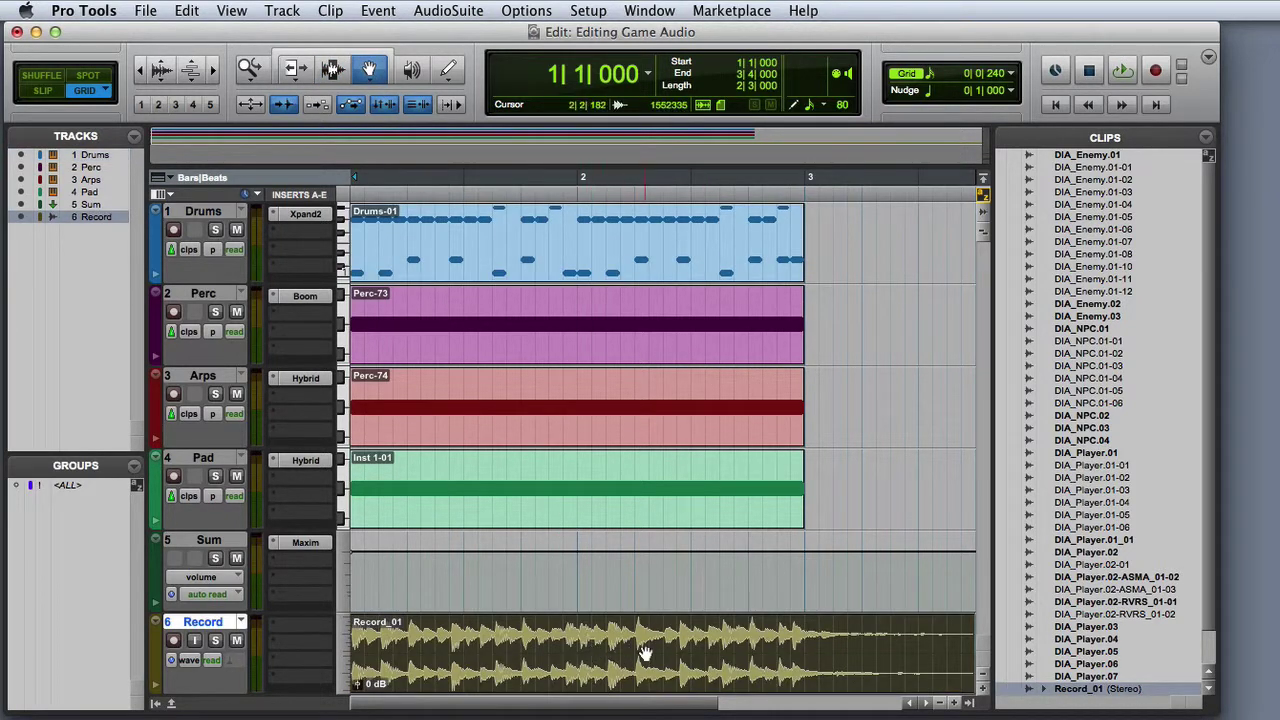
double_click(580, 657)
text(MySong)
key(Return)
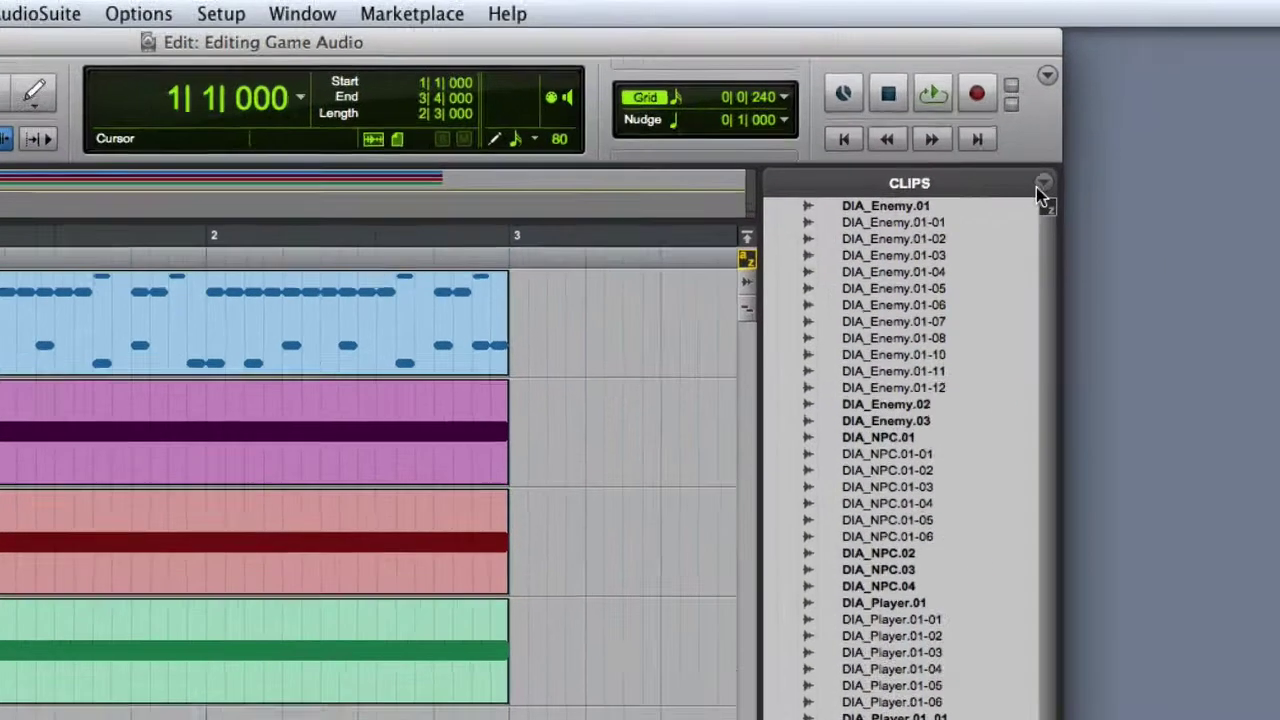
click(1042, 188)
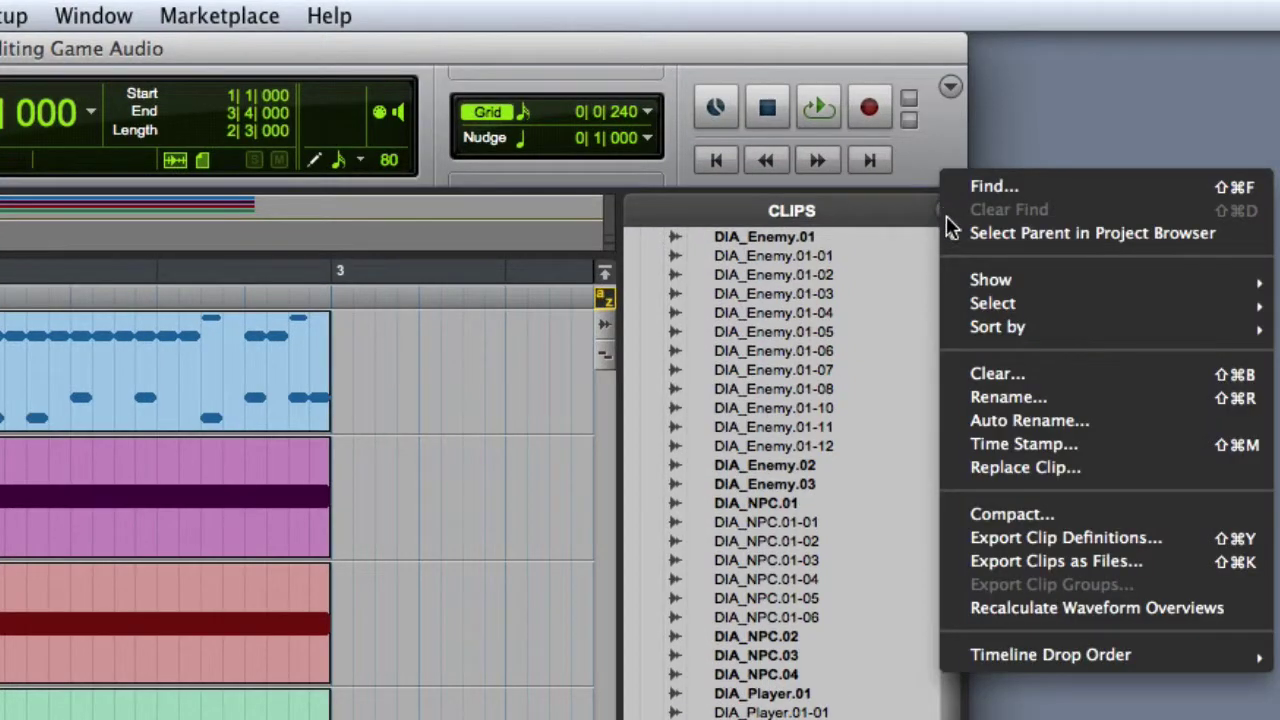
Step: Choose Export Clips as Files for MySong and set the file type to MP3
click(1167, 561)
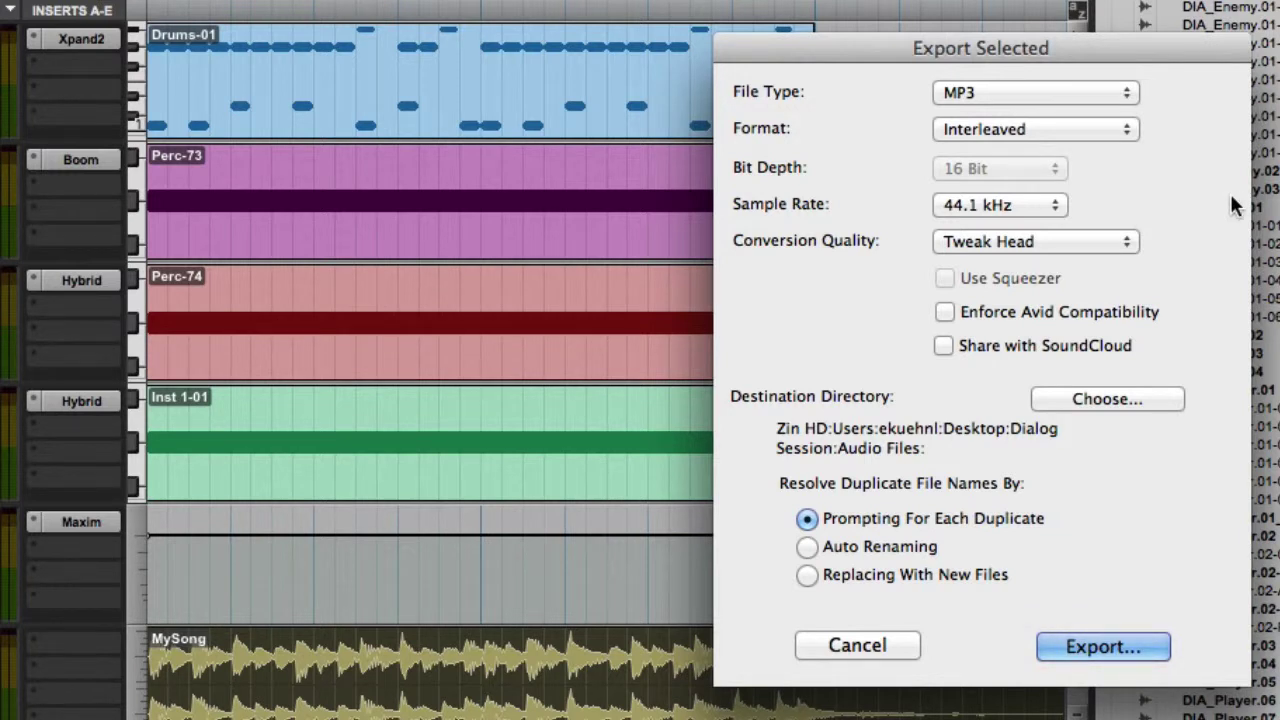
click(1038, 92)
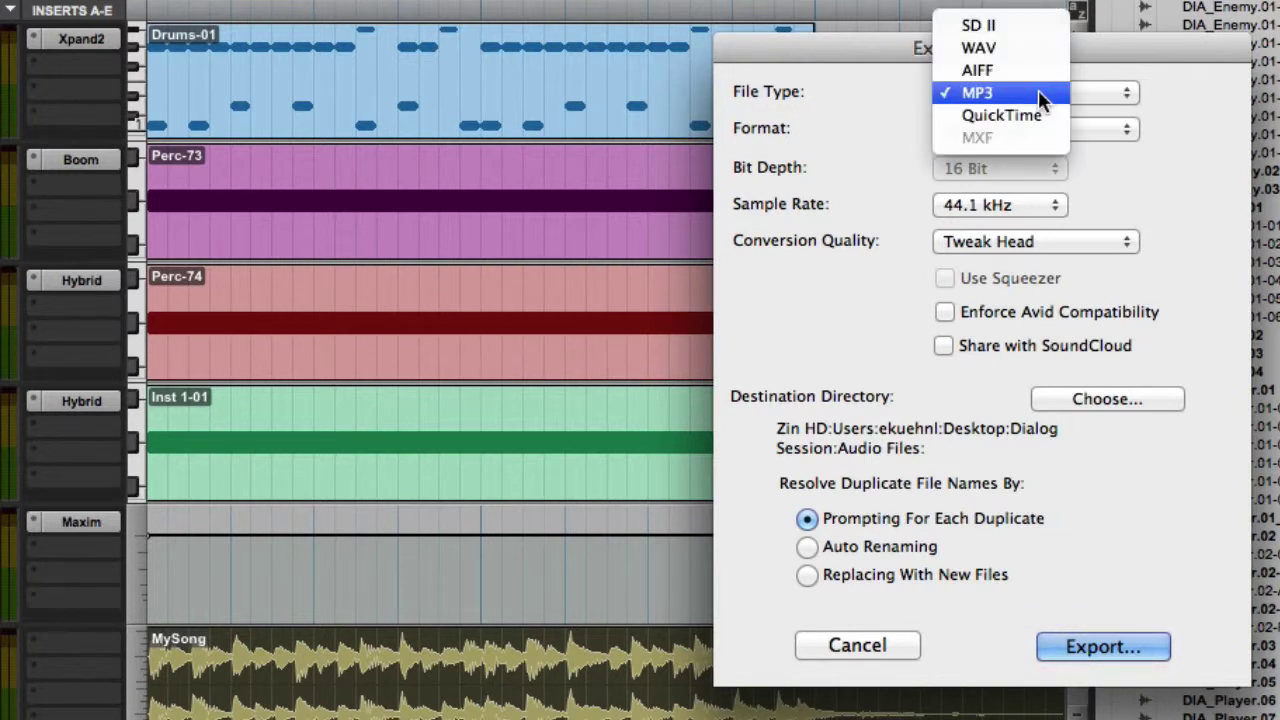
click(1038, 92)
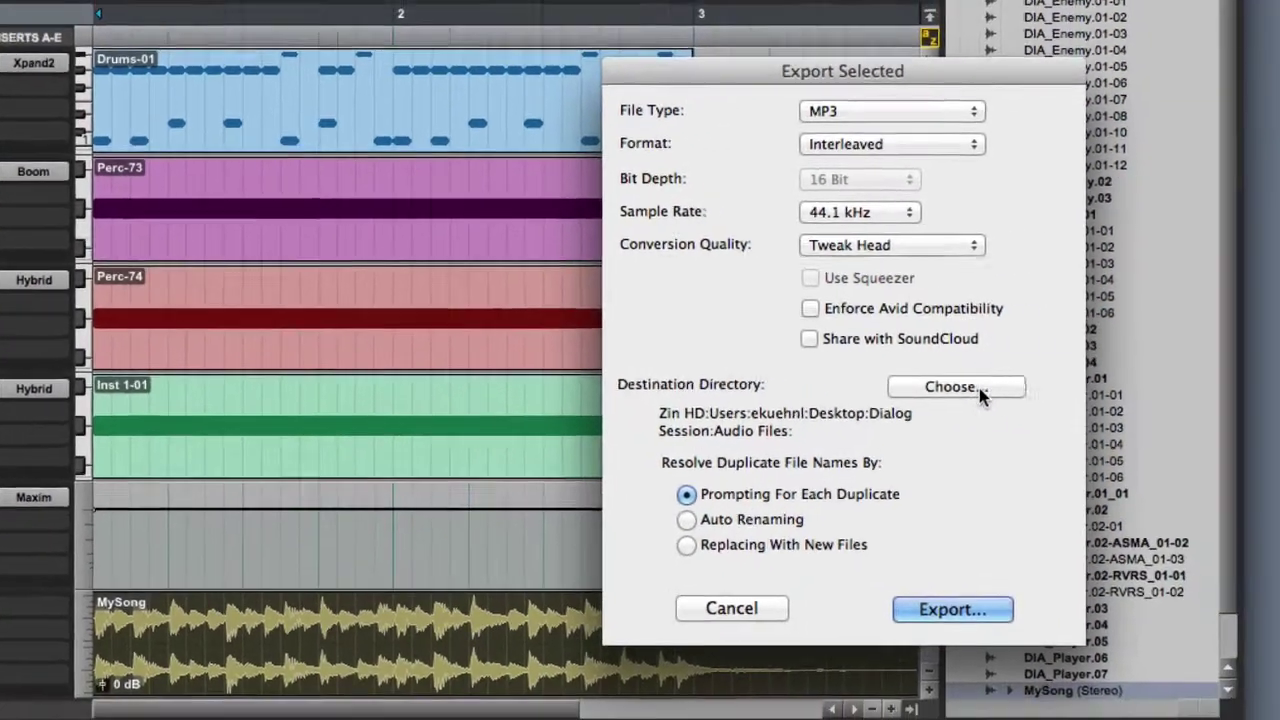
Step: Export MySong as an MP3 into the Desktop Bounces folder at 192 kbit/s, Slowest encoding
click(979, 388)
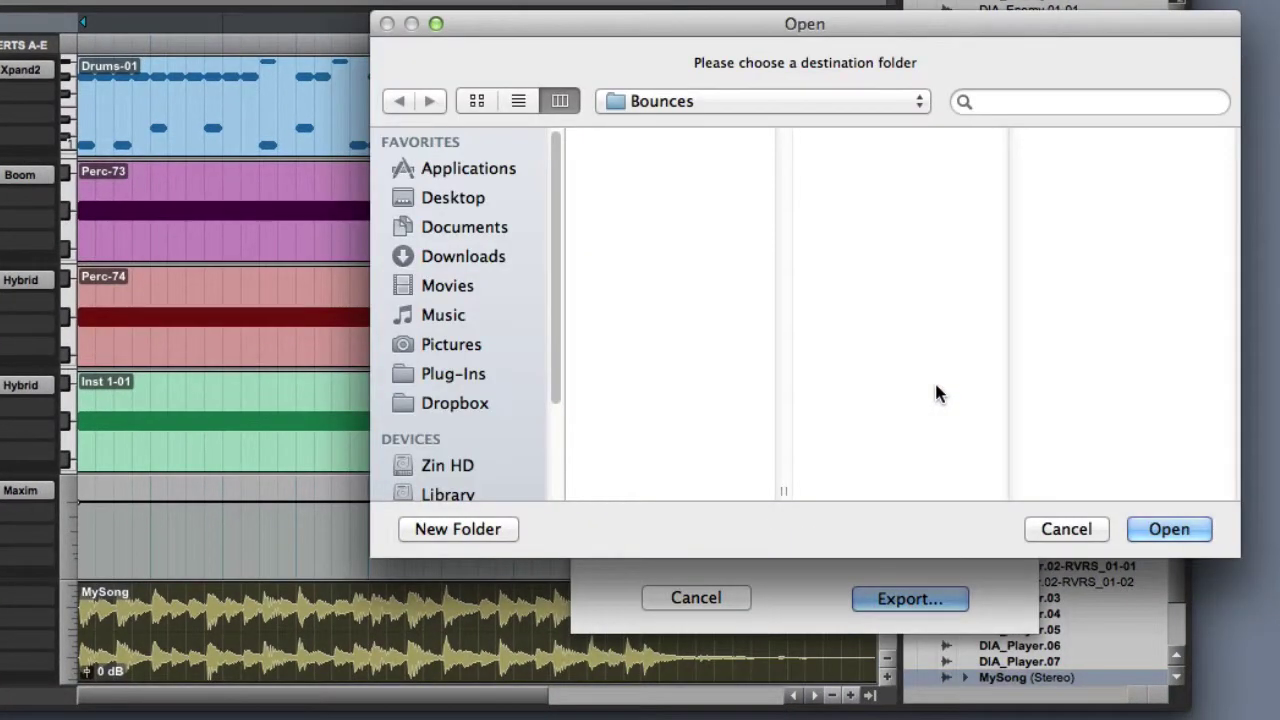
click(1222, 538)
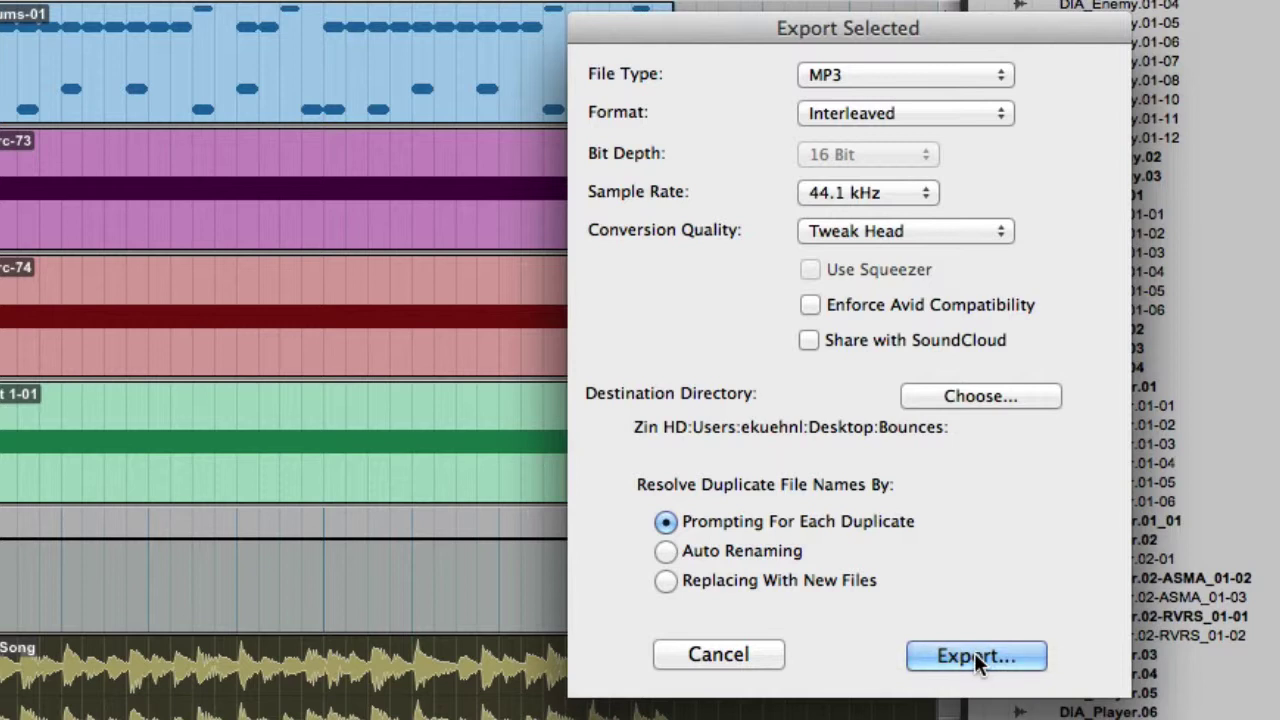
click(976, 655)
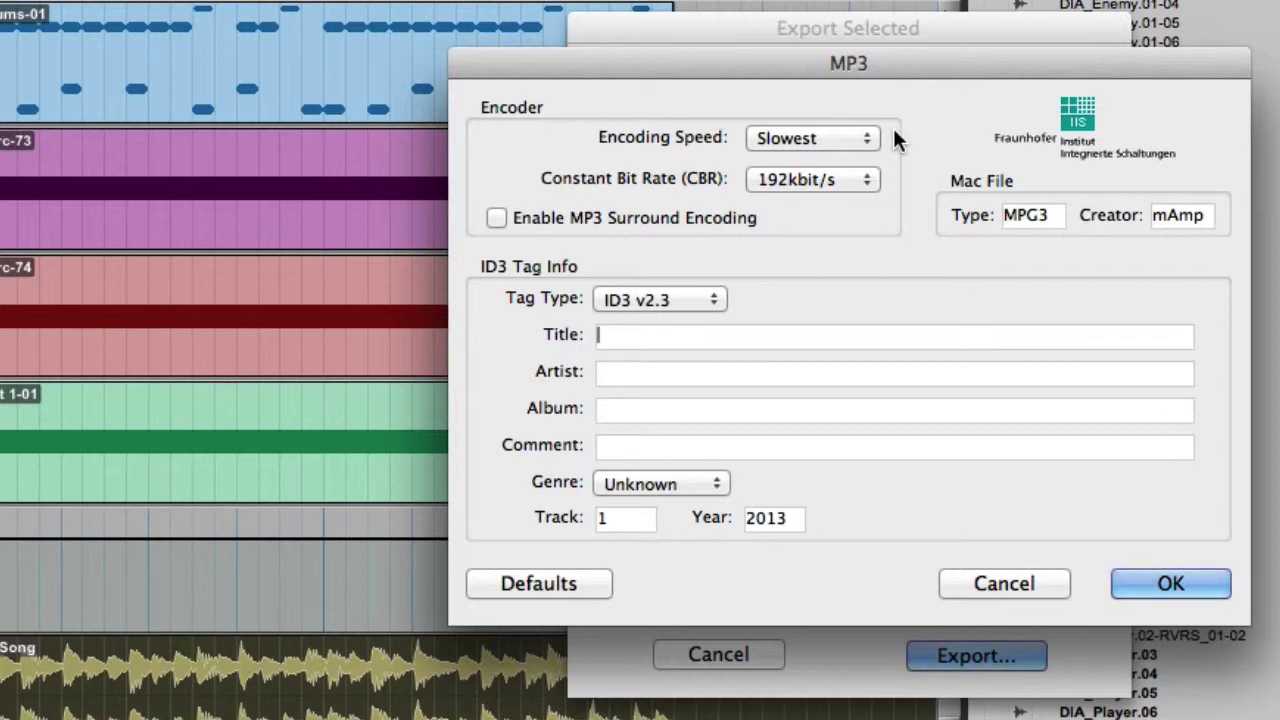
click(1198, 578)
key(Return)
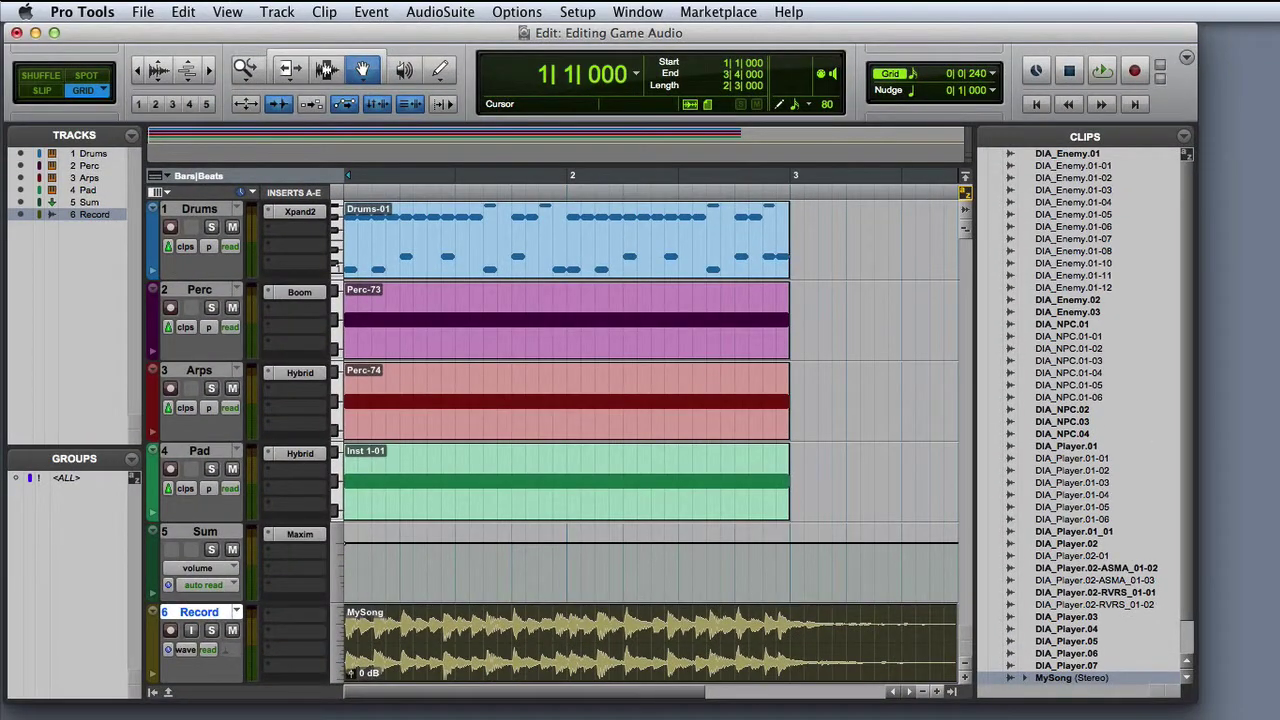